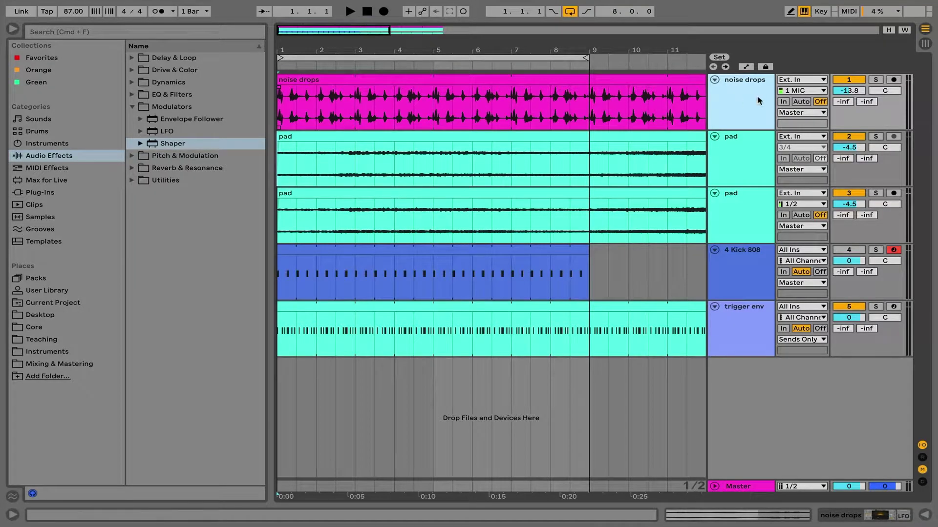
Play the arrangement from bar 1 and hide the browser.
click(279, 107)
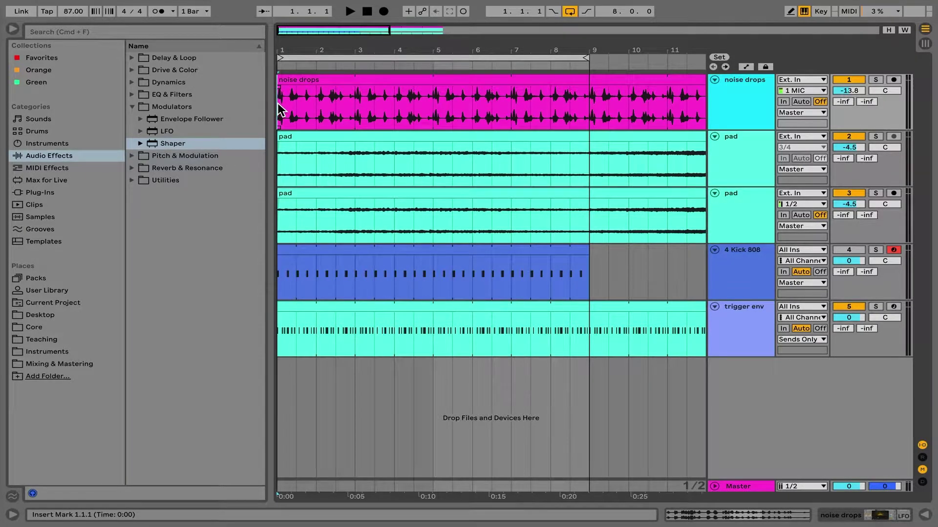
key(space)
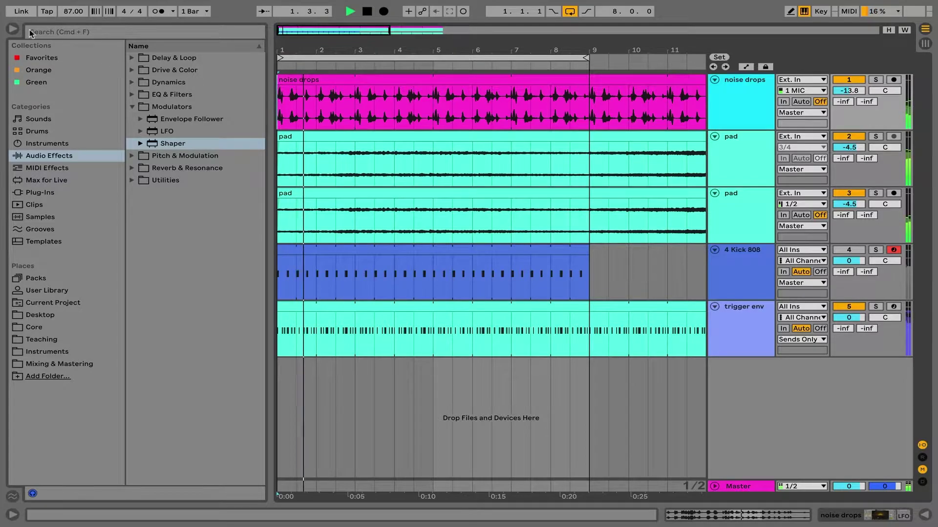
click(15, 29)
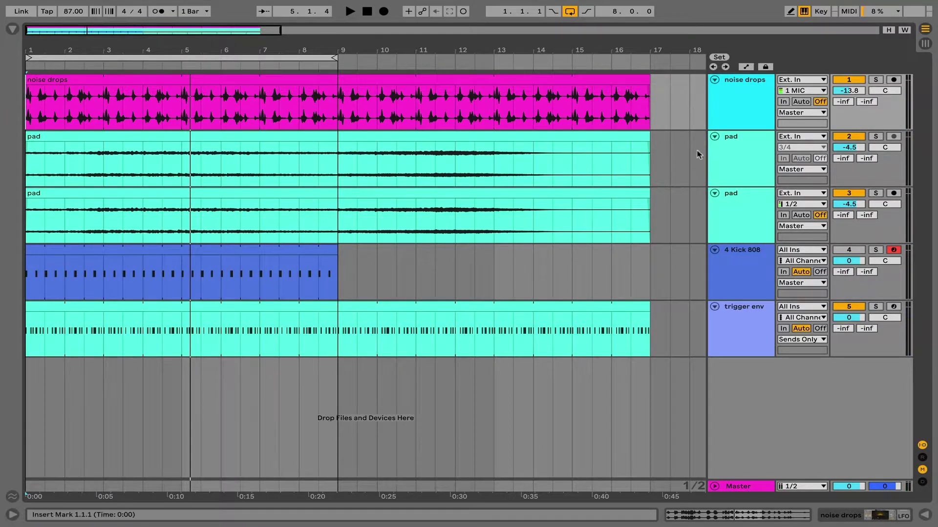
Delete the second pad track, directly above the Kick 808 track.
click(733, 205)
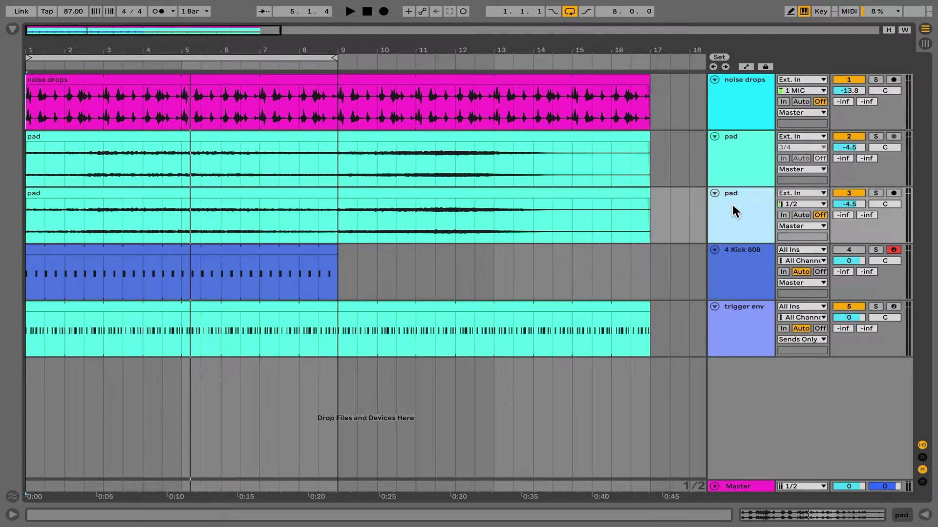
key(Delete)
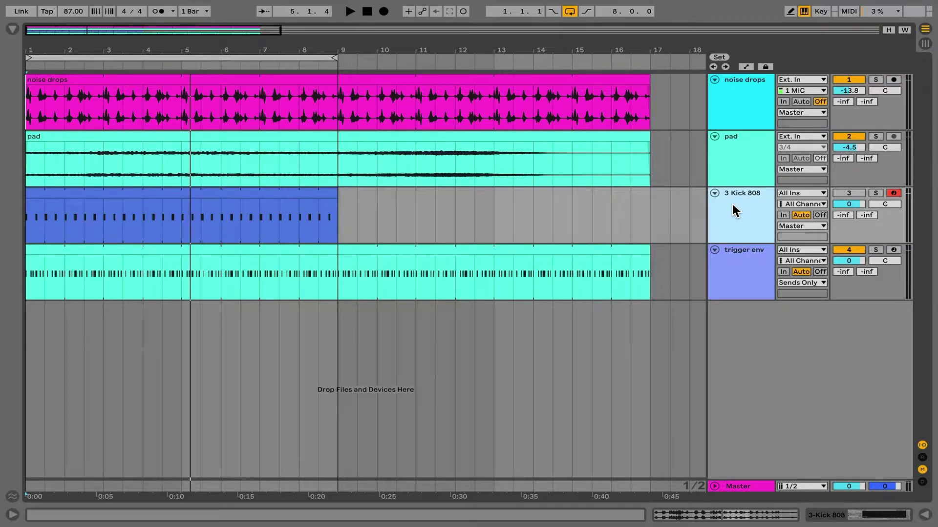
Solo the noise drops track, with its device chain and the browser shown.
click(750, 267)
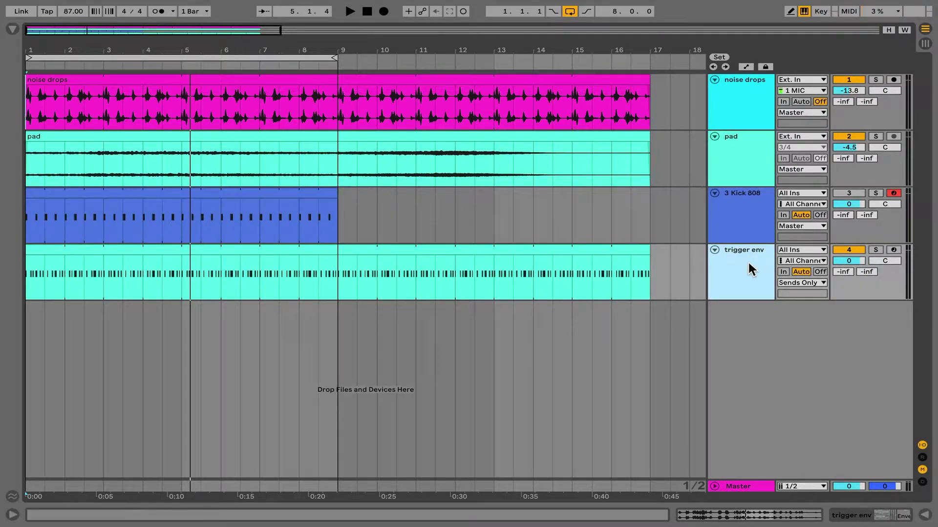
double_click(748, 262)
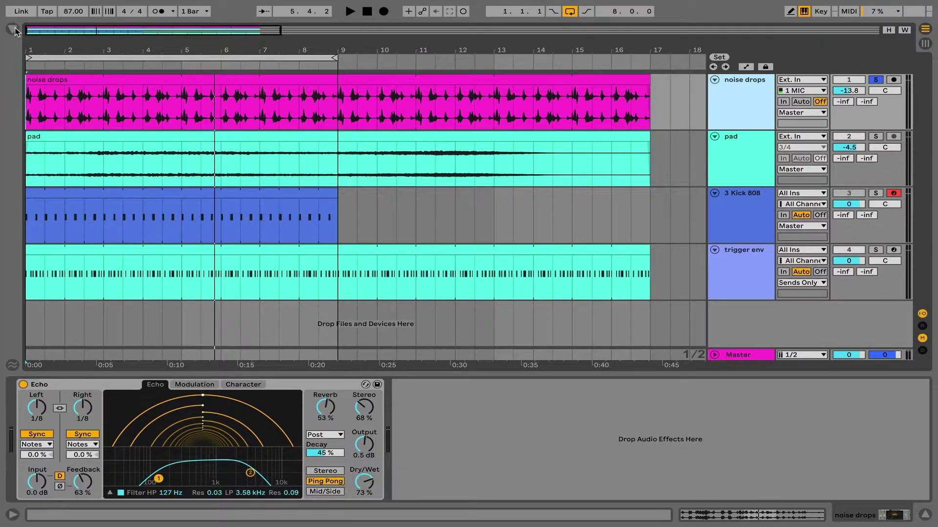
click(14, 30)
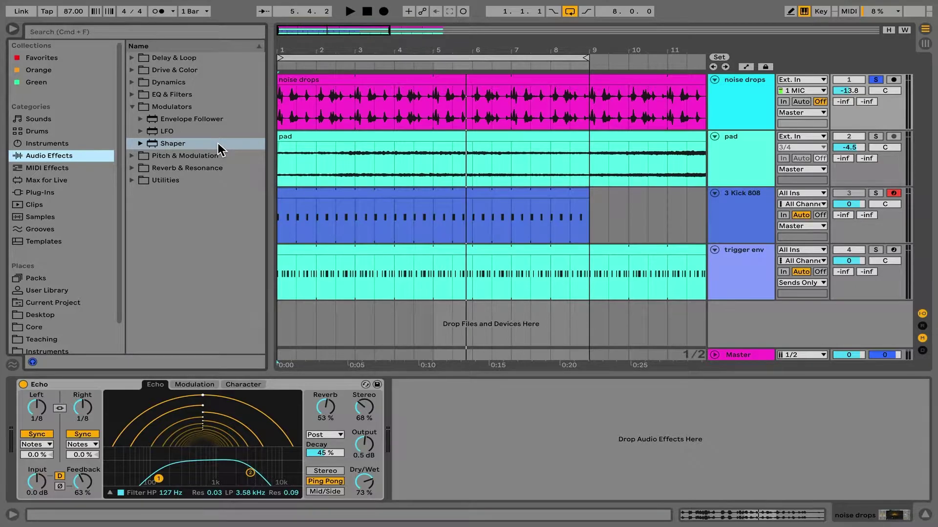
Play the soloed noise drops track and add an LFO modulator after its Echo device.
click(748, 95)
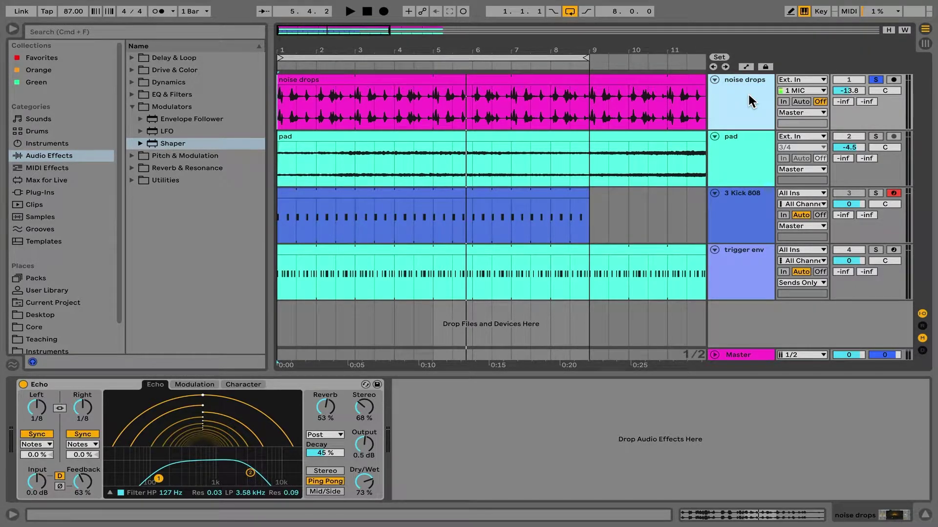
key(space)
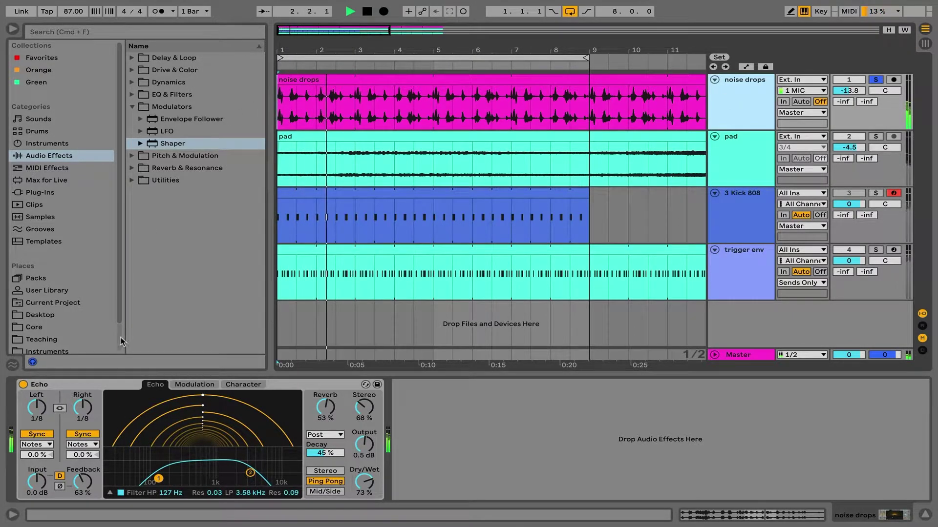
double_click(163, 131)
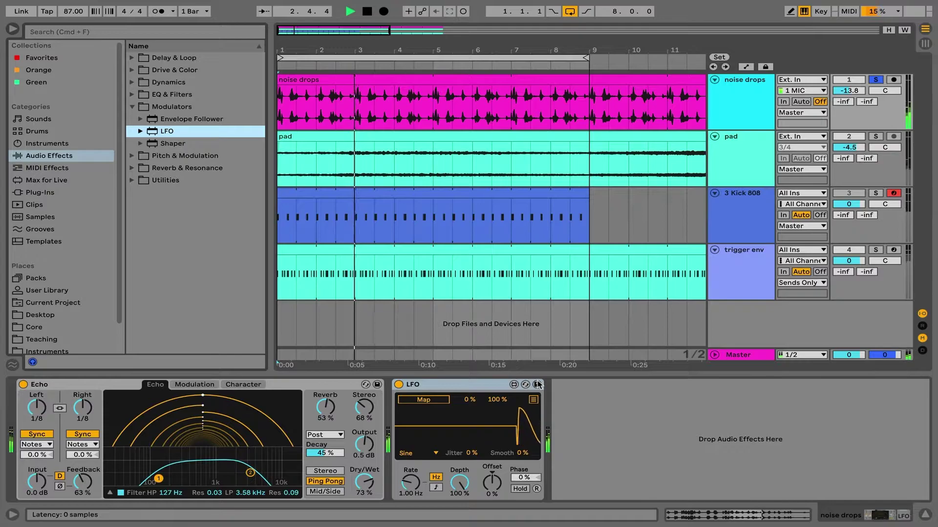
key(space)
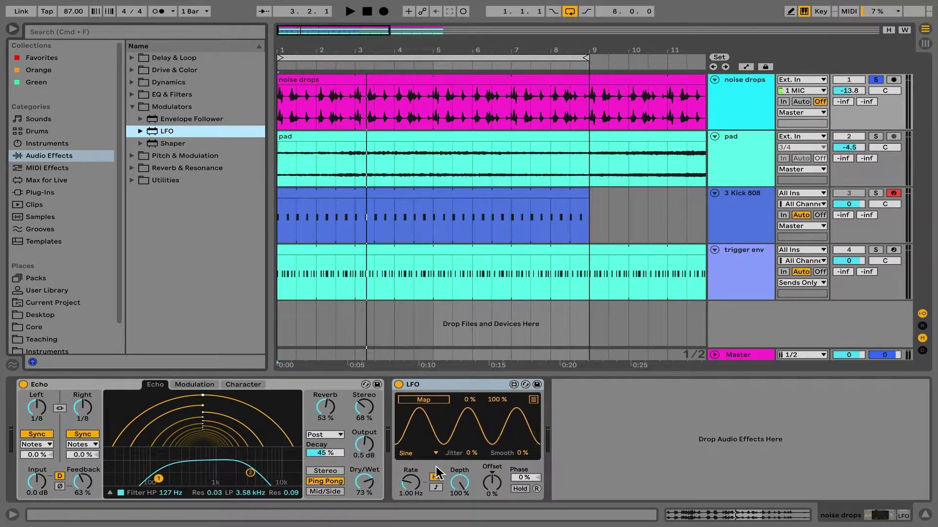
Try the LFO rate tempo-synced at 1/6 and free-running at about 3.48 Hz.
click(436, 487)
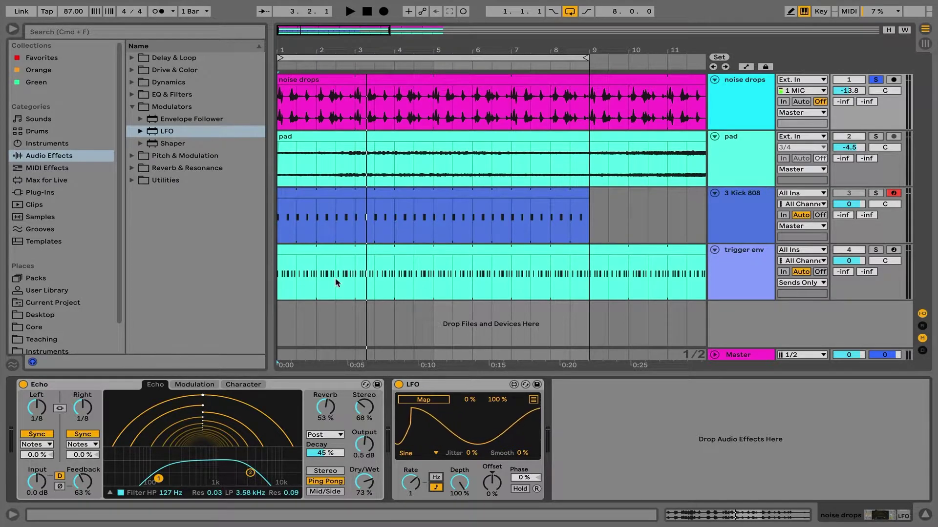
drag(410, 483, 411, 465)
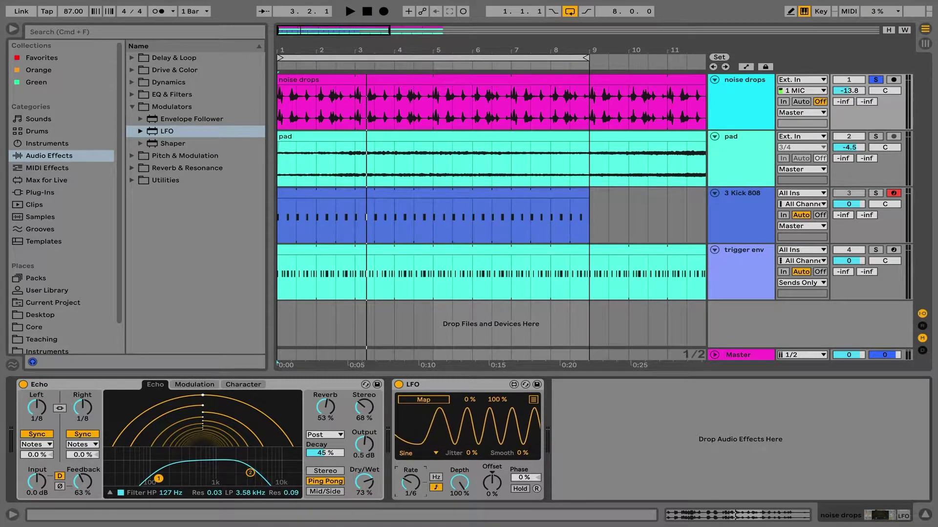
click(436, 477)
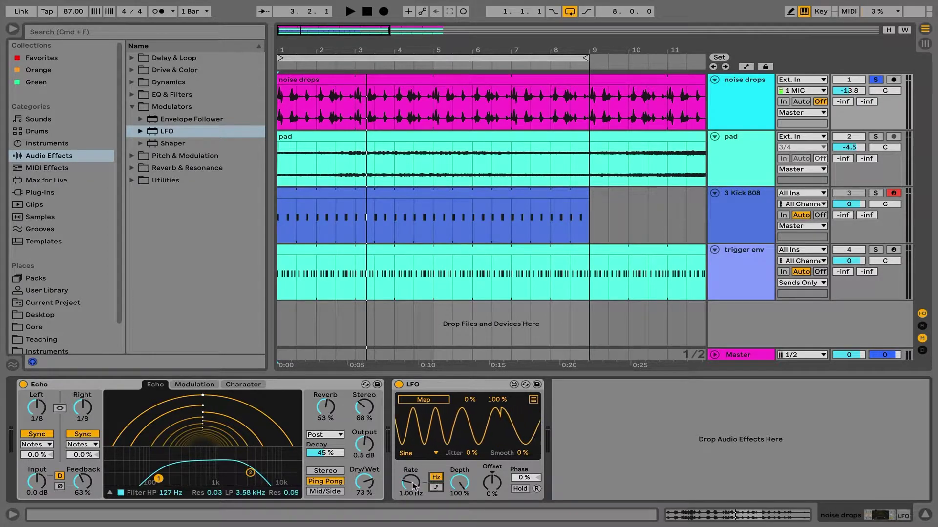
drag(412, 485, 413, 477)
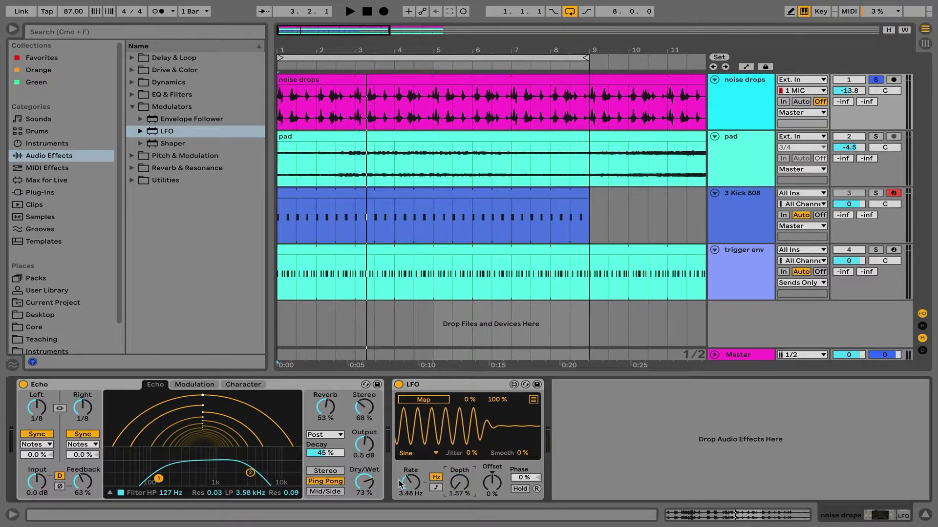
Set the LFO to a tempo-synced rate of 1/4 with 100% depth.
click(436, 488)
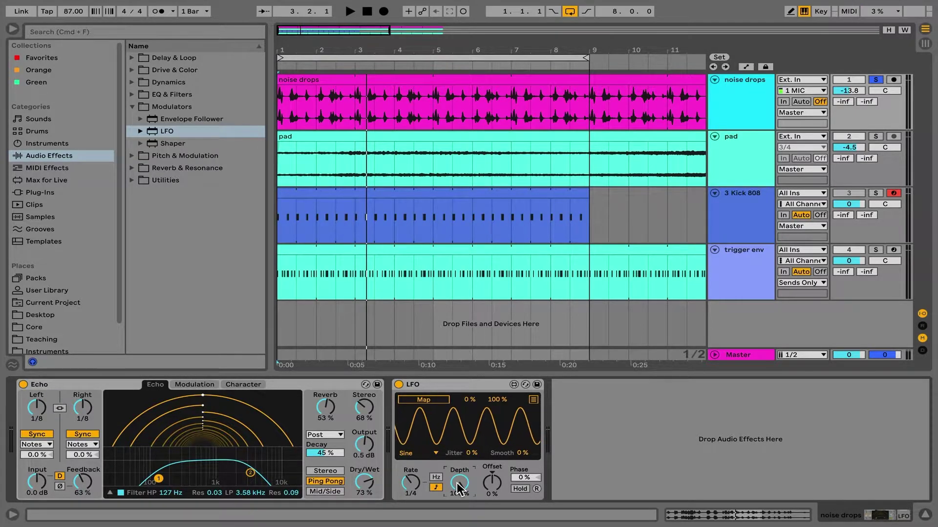
drag(459, 489, 424, 464)
Try the Random waveform on the LFO and switch it to Triangle.
click(422, 454)
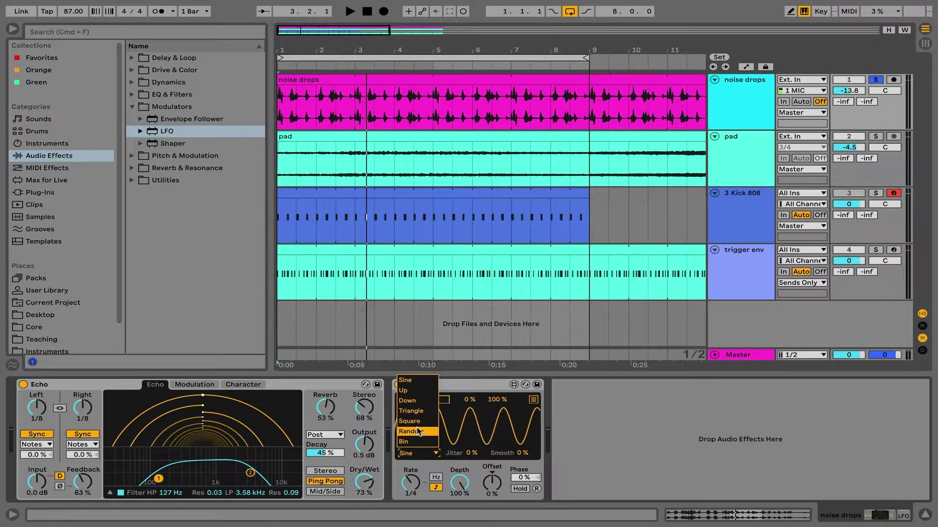
click(416, 432)
click(423, 454)
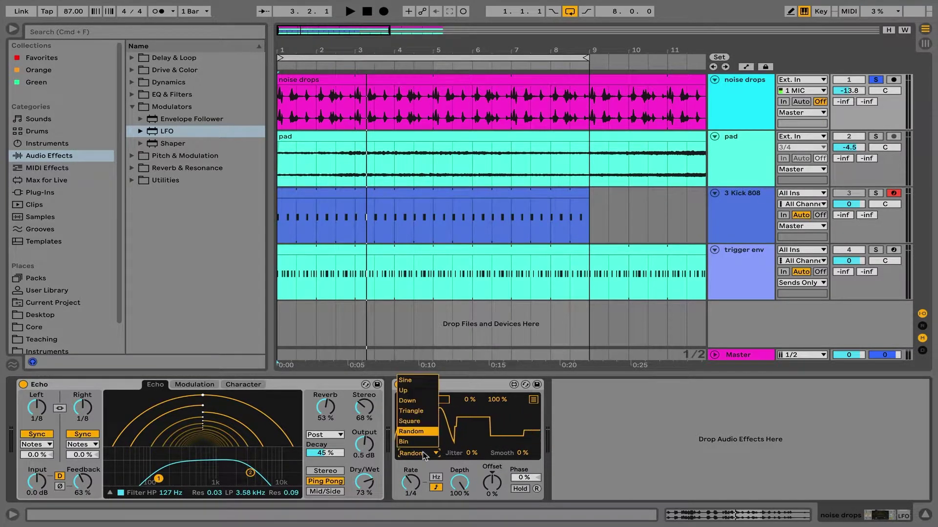
click(421, 412)
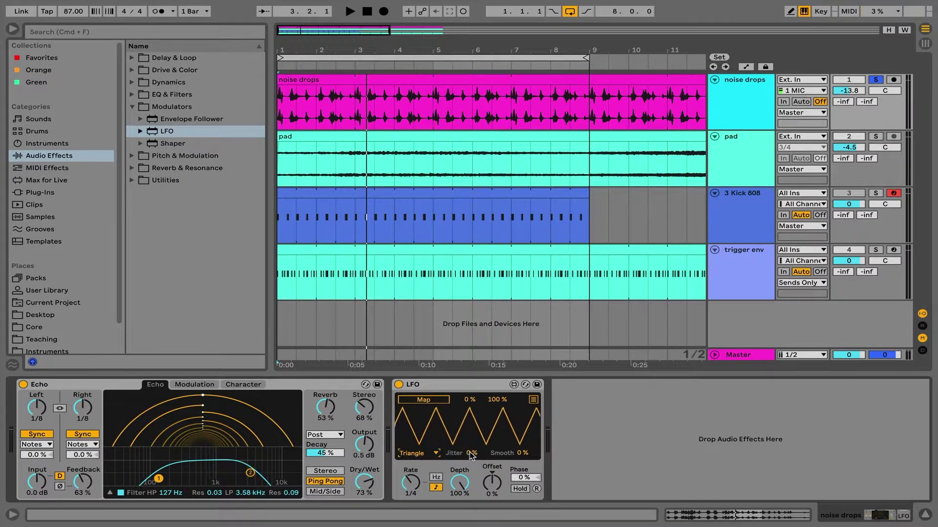
Set the LFO's jitter to 26% and its smoothing to 46%.
drag(472, 453, 472, 441)
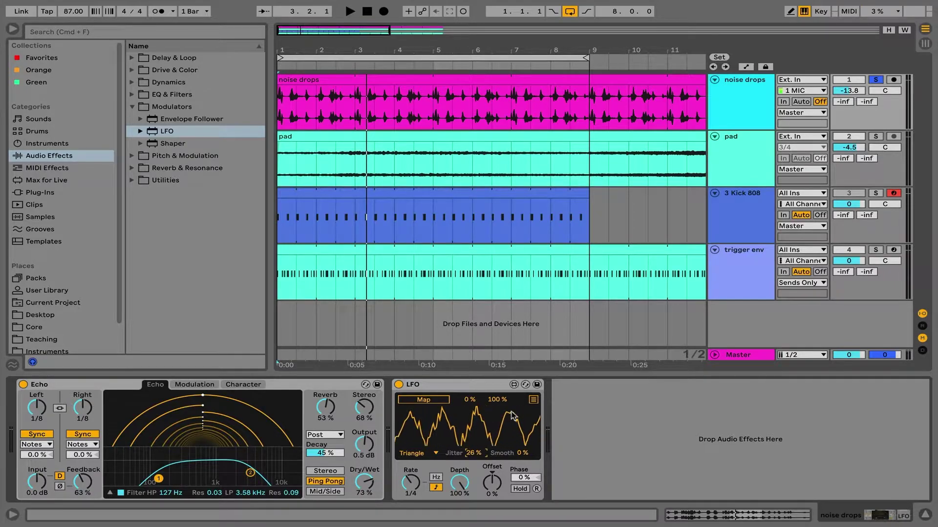
drag(522, 453, 523, 423)
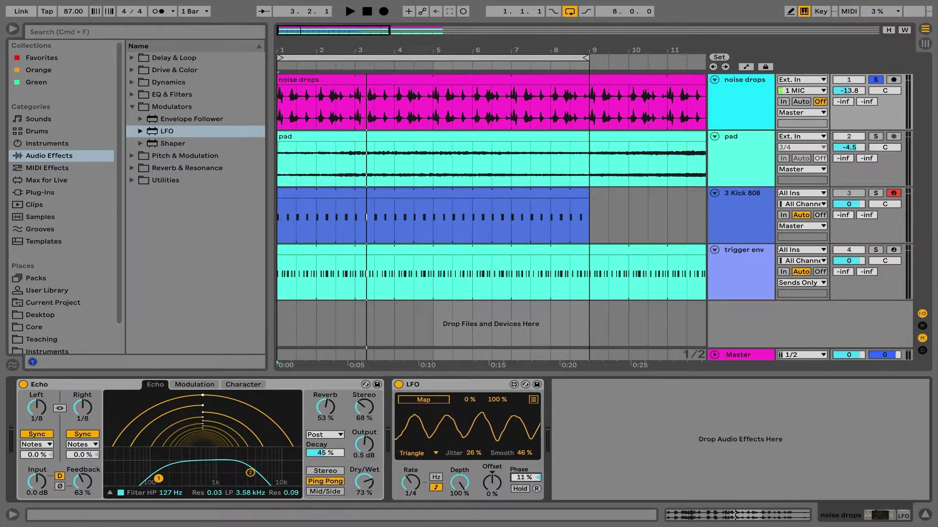
Try the LFO phase at 100%, return it to 0%, and toggle Hold on and off.
text(100)
key(Return)
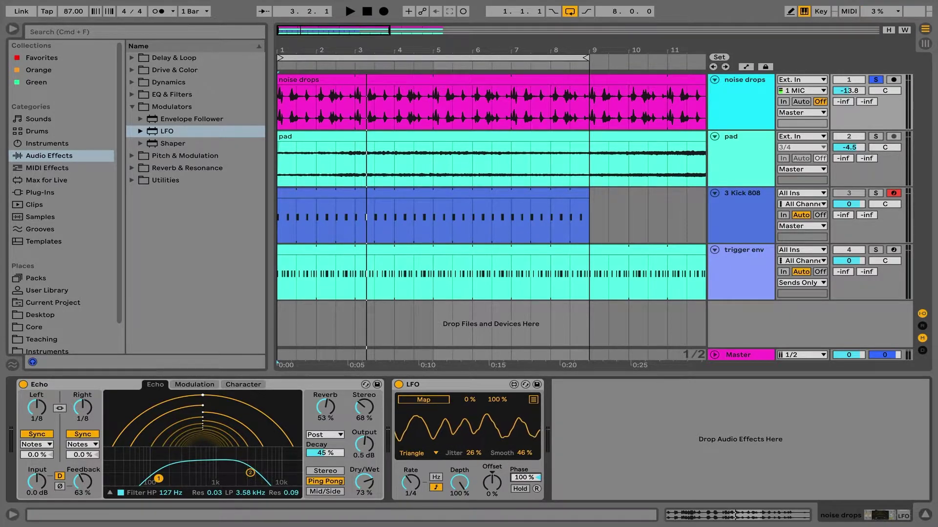
text(0)
key(Return)
click(522, 489)
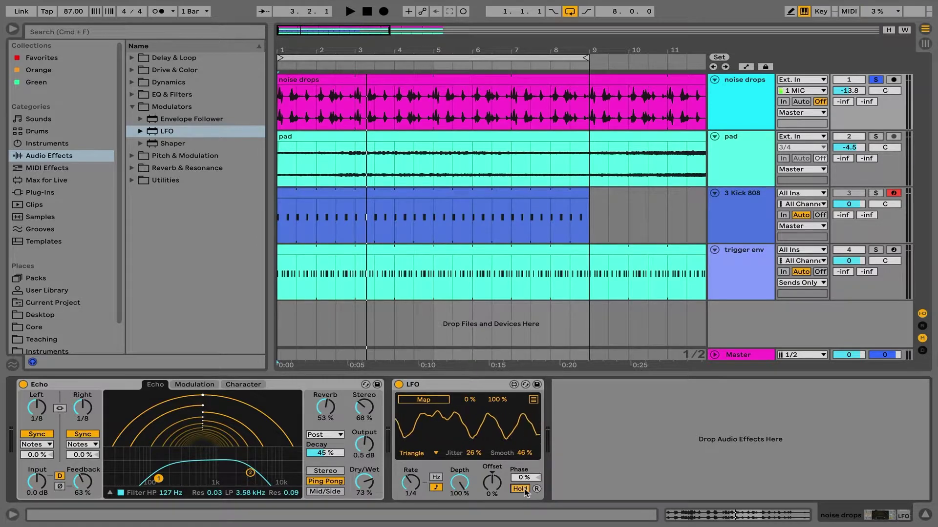
click(524, 490)
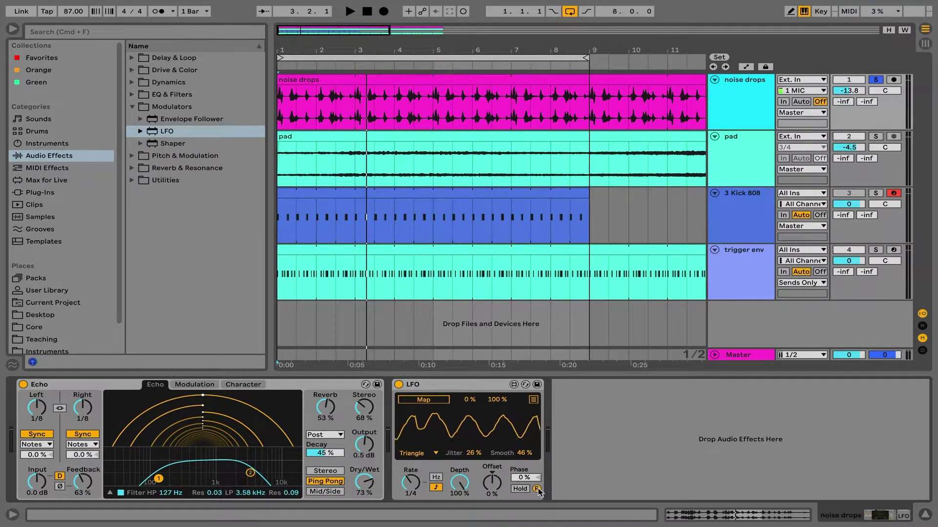
Set the LFO waveform to Sine.
click(420, 456)
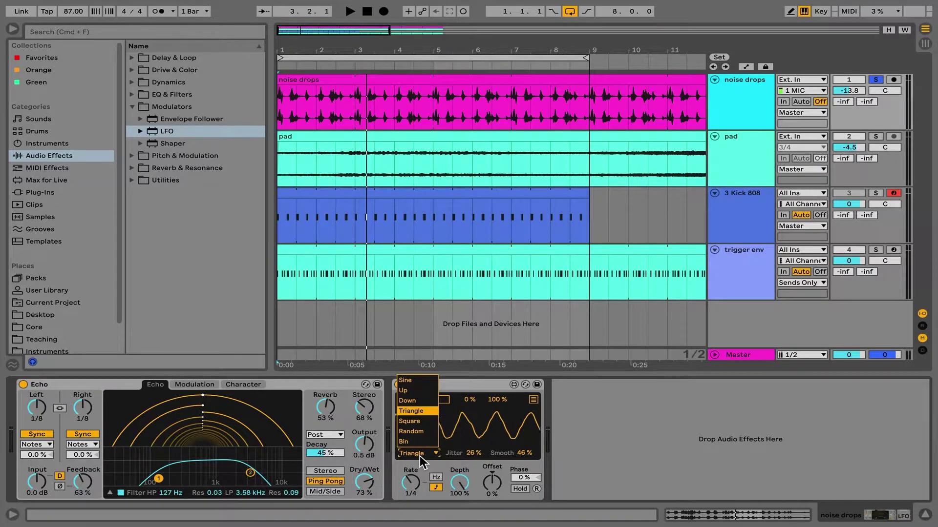
click(413, 384)
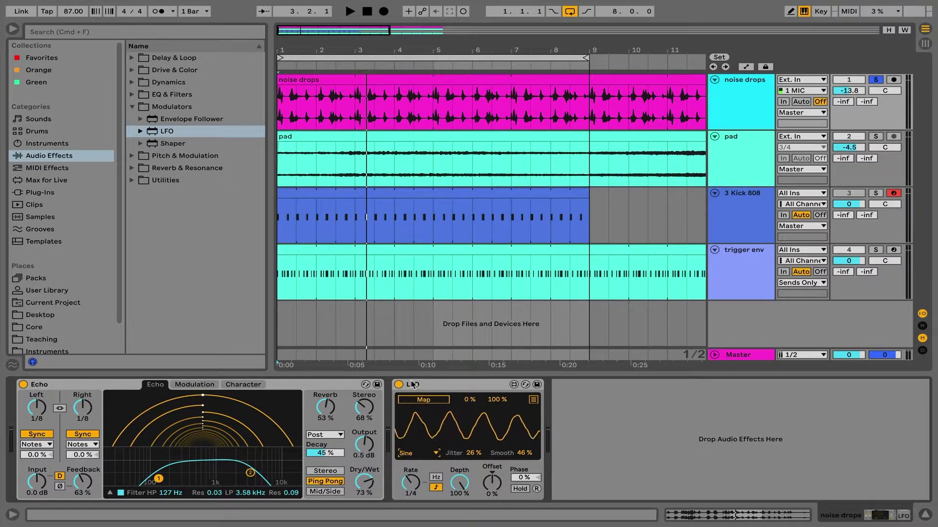
Map the LFO to the Echo's left delay division with a maximum of 46%.
click(533, 400)
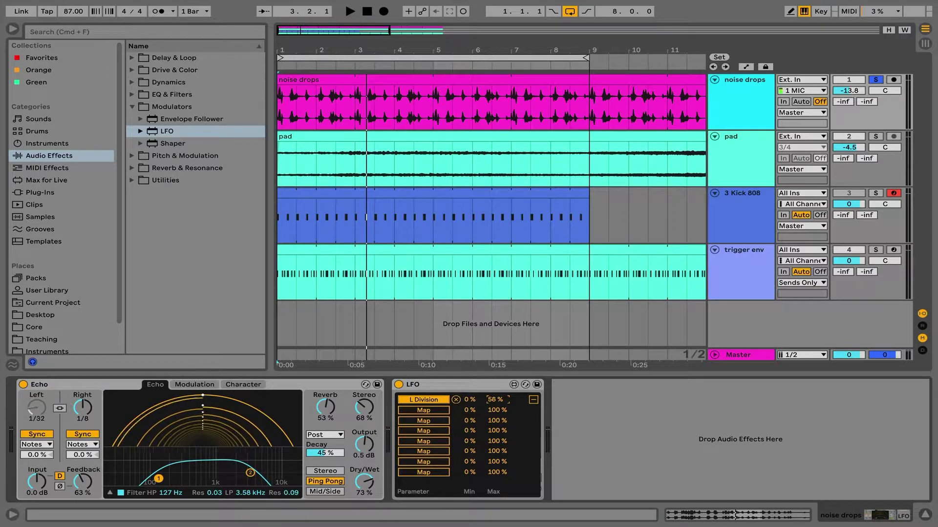
drag(496, 399, 496, 400)
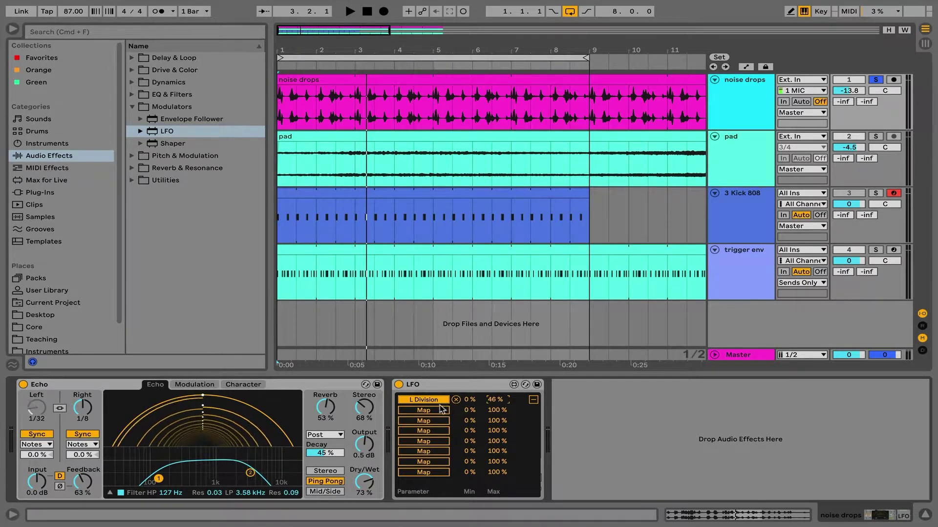
Map the LFO's second slot to the Echo's right delay division, with minimum 46% and maximum 0%.
click(86, 413)
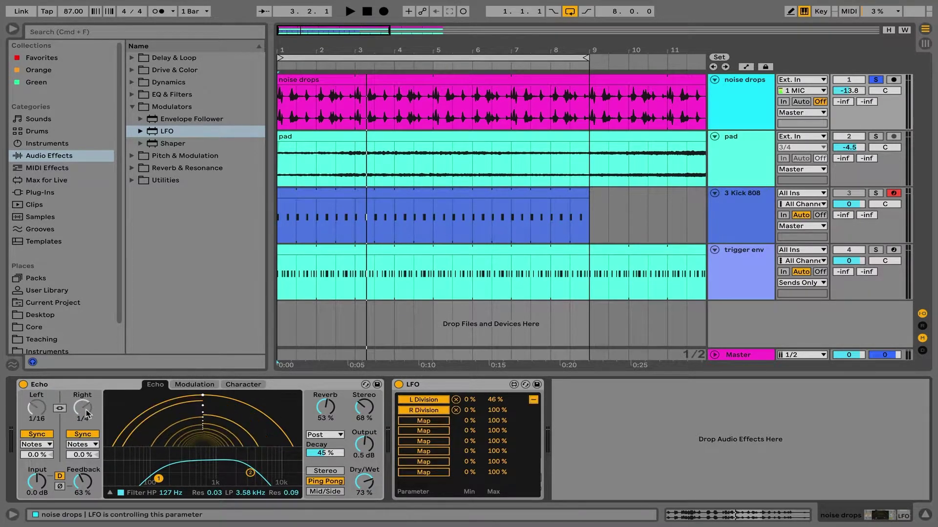
click(468, 412)
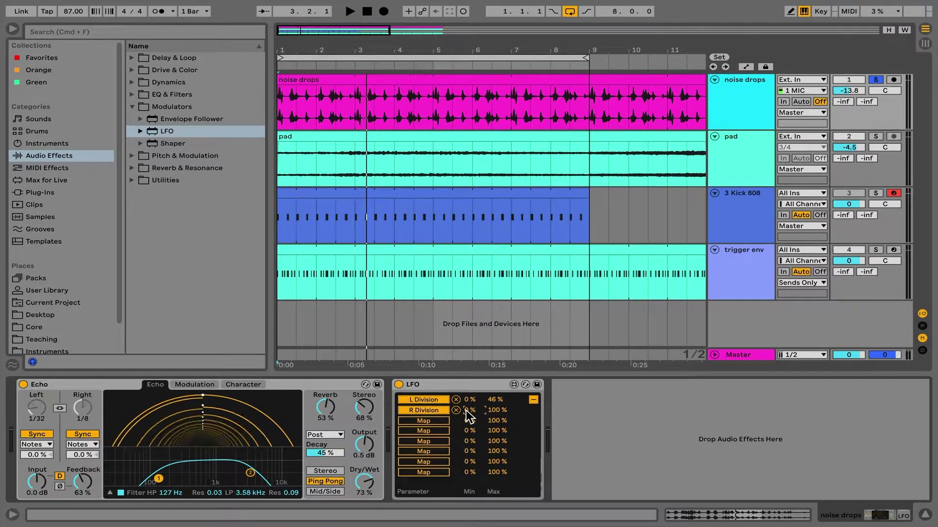
text(46)
key(Return)
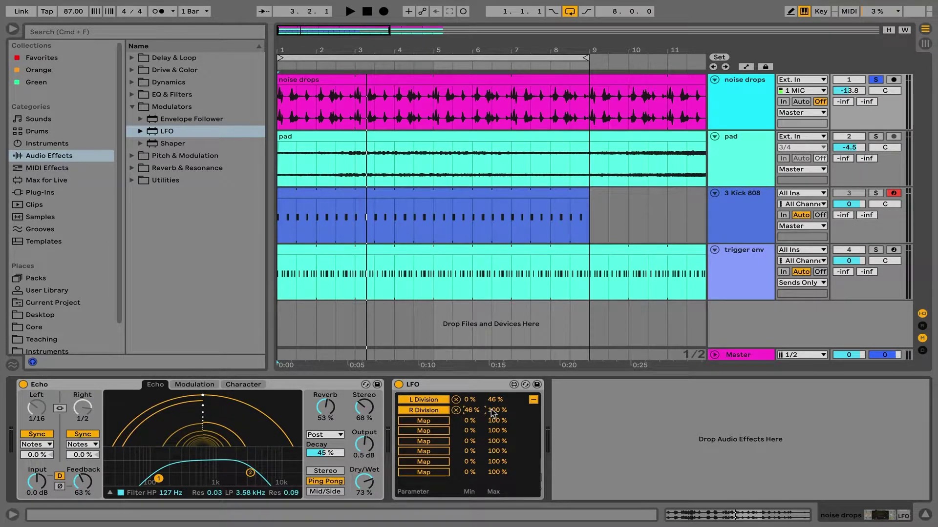
drag(493, 412, 492, 440)
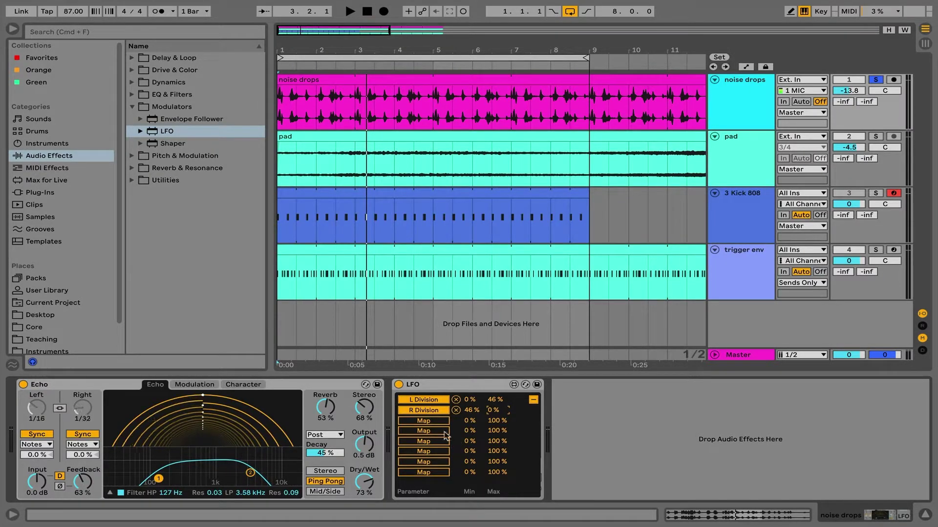
Map the LFO's third slot to the Echo's reverb level, with minimum 65% and maximum 72%.
click(423, 422)
click(326, 412)
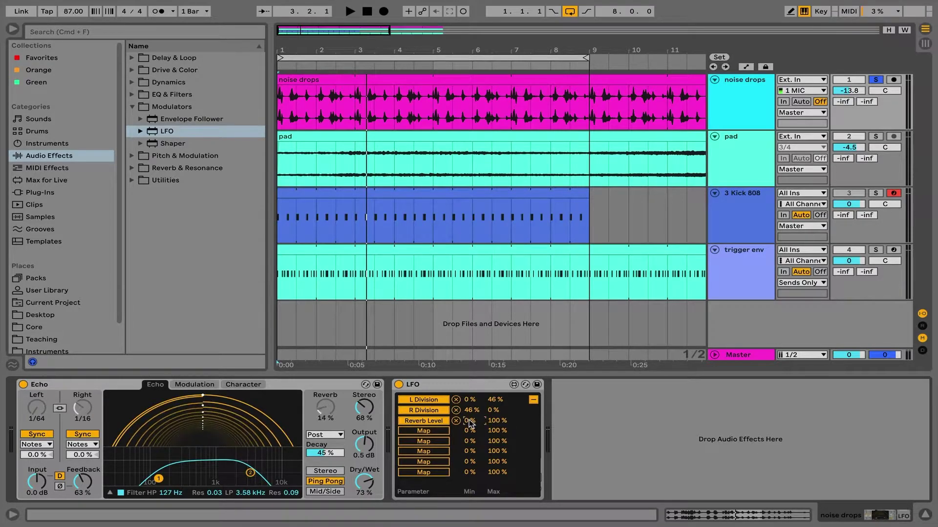
drag(470, 423, 471, 391)
drag(496, 421, 496, 435)
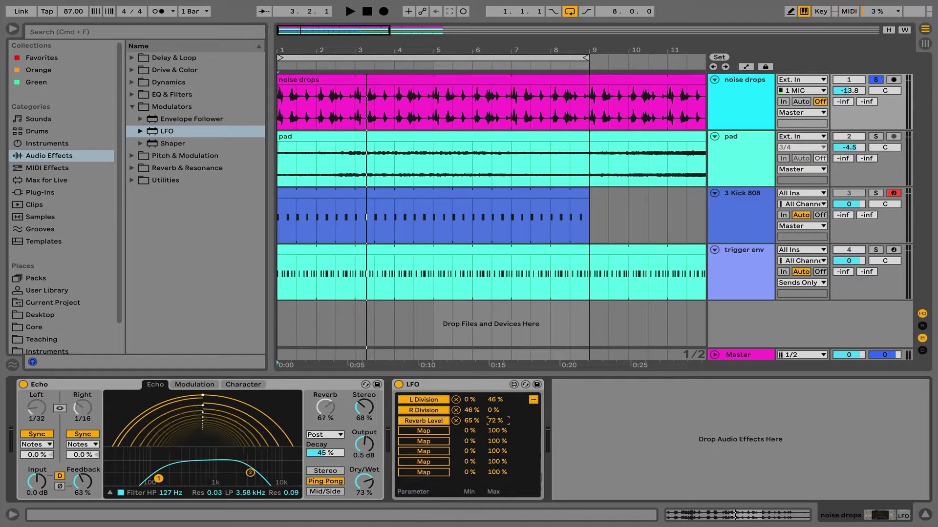
Set the reverb level mapping's maximum to 76% and map the LFO's fourth slot to the Echo's low-pass frequency, from 60% to 88%.
drag(495, 420, 496, 419)
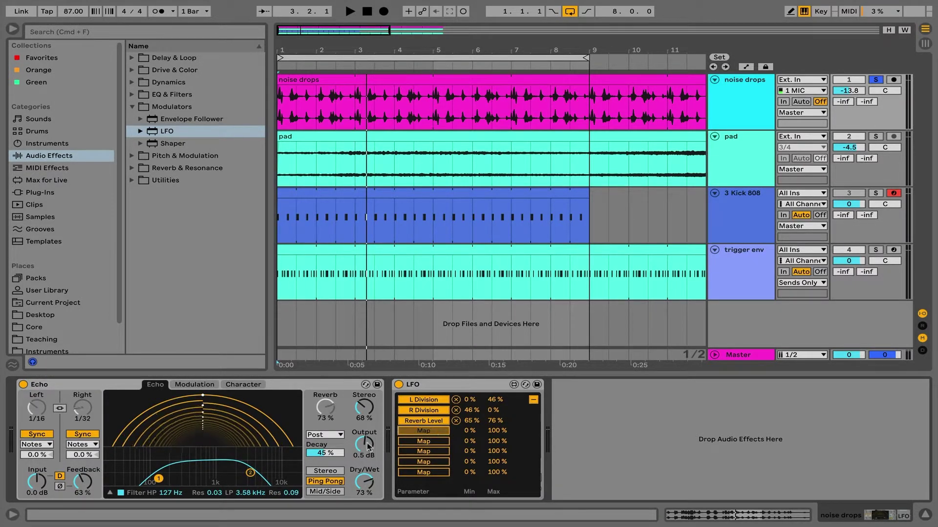
click(242, 493)
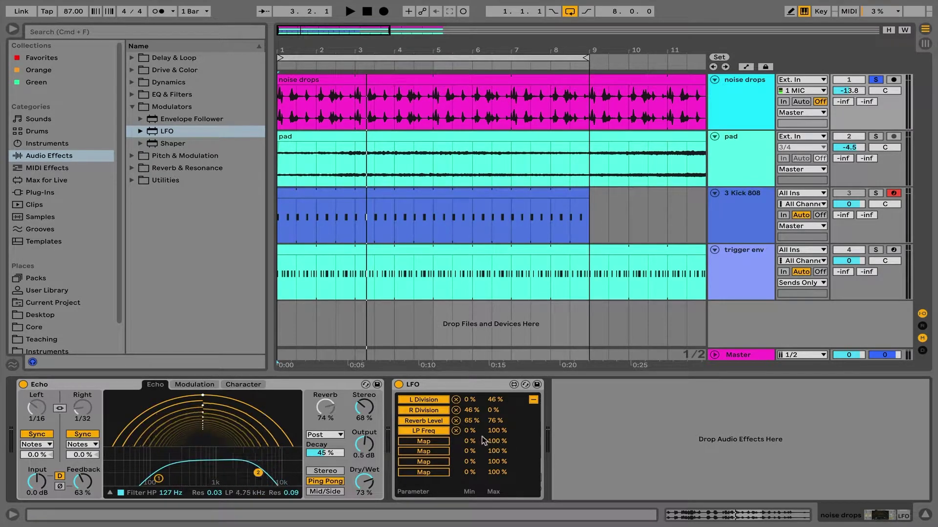
drag(469, 431, 494, 434)
Map the LFO's fifth slot to the Echo's high-pass frequency, with minimum 22% and maximum 14%.
click(423, 441)
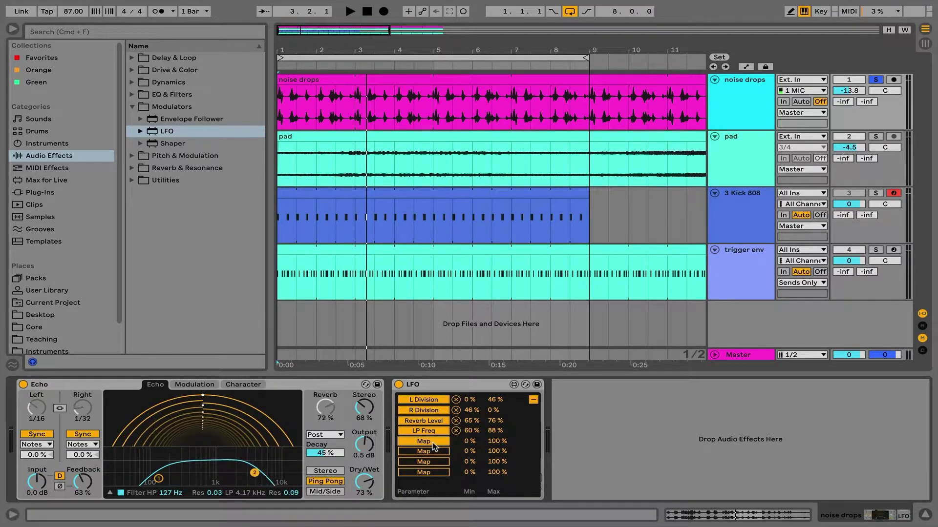
click(164, 488)
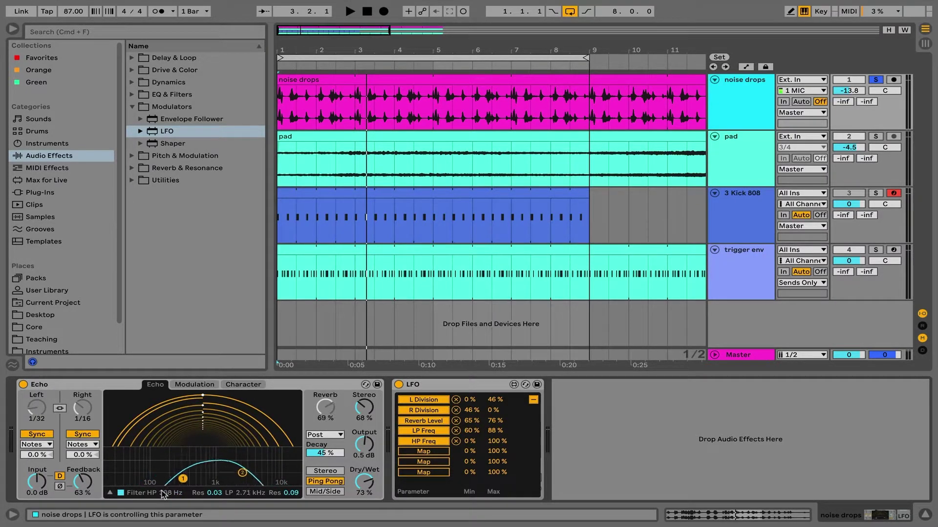
drag(460, 445, 502, 483)
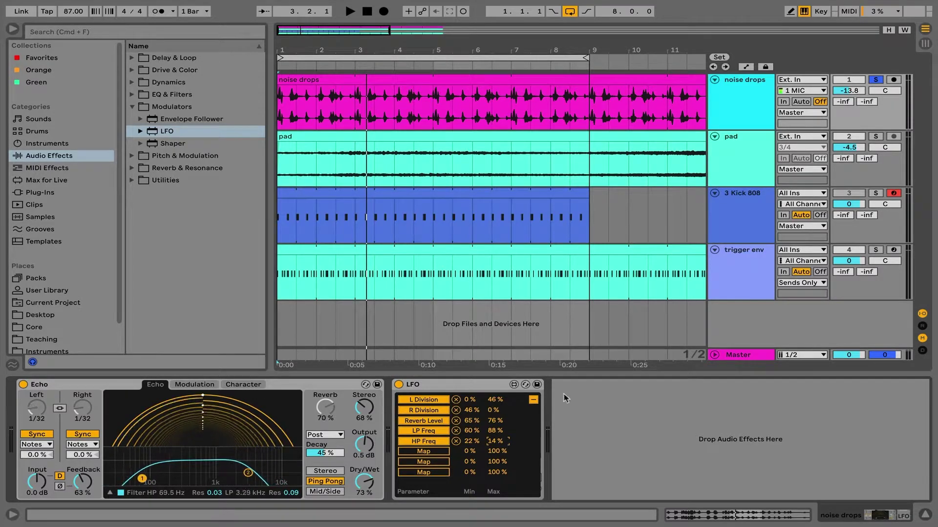
During playback, set the Echo's Dry/Wet to 55% and compare the noise drops sound with the LFO disabled and re-enabled.
click(756, 90)
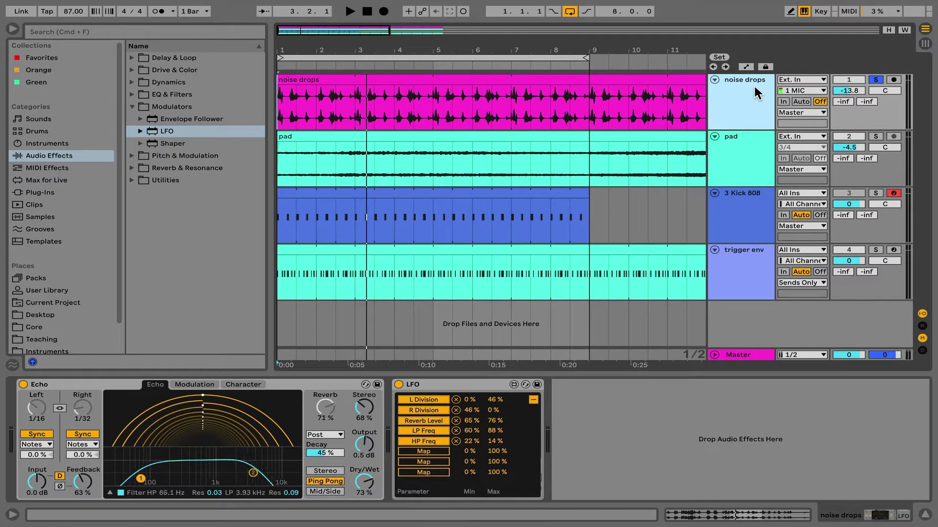
key(space)
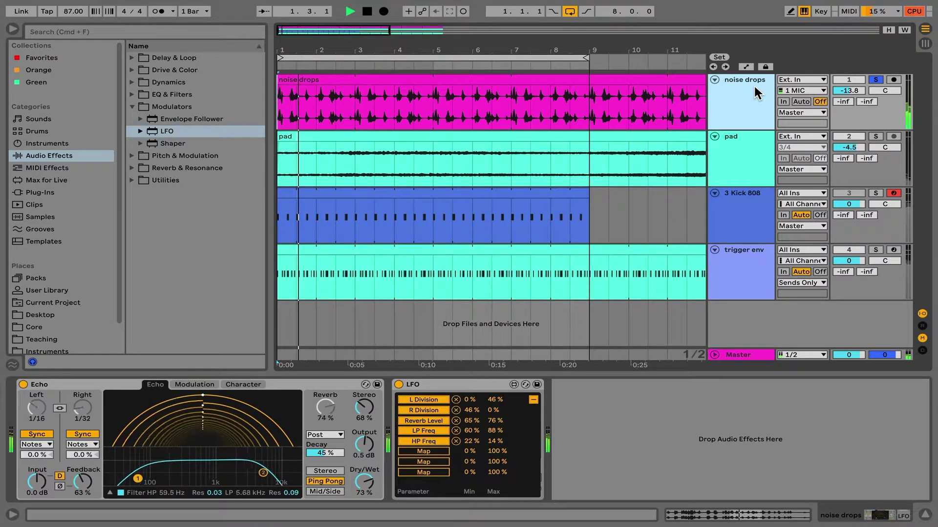
click(364, 482)
drag(363, 482, 364, 498)
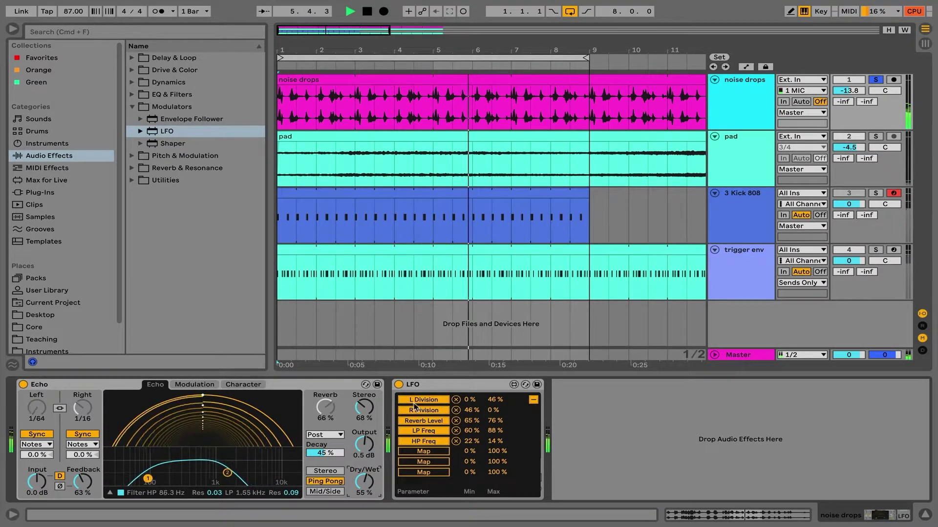
click(398, 385)
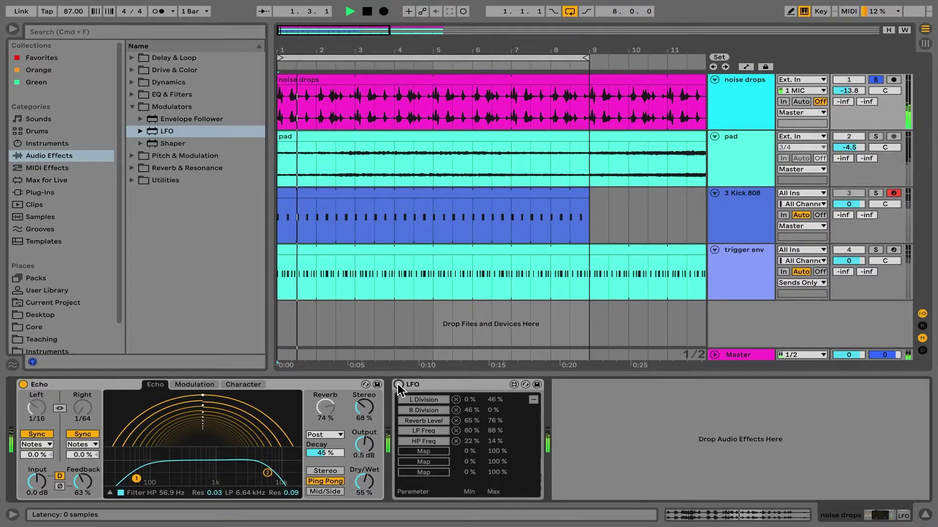
click(399, 385)
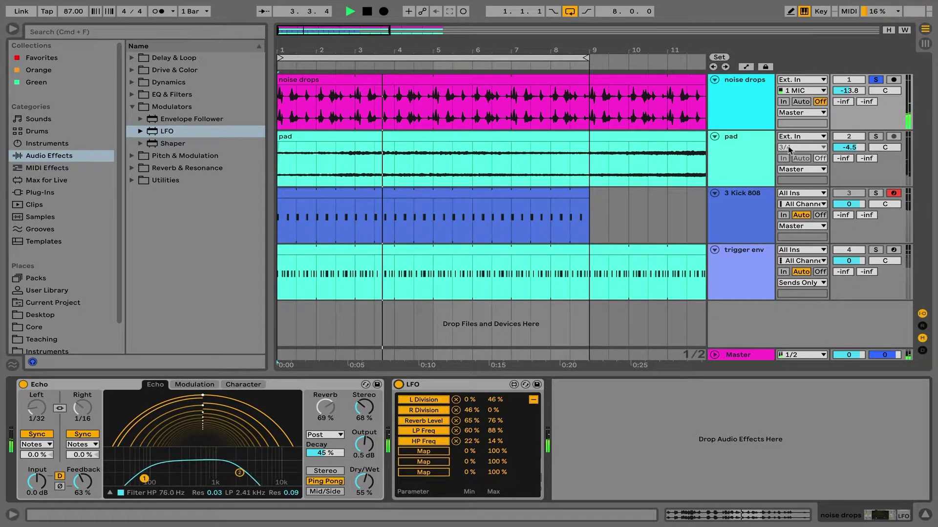
Set the pad track's Auto Filter frequency to 19.9 kHz and solo the pad and noise drops tracks together.
click(754, 139)
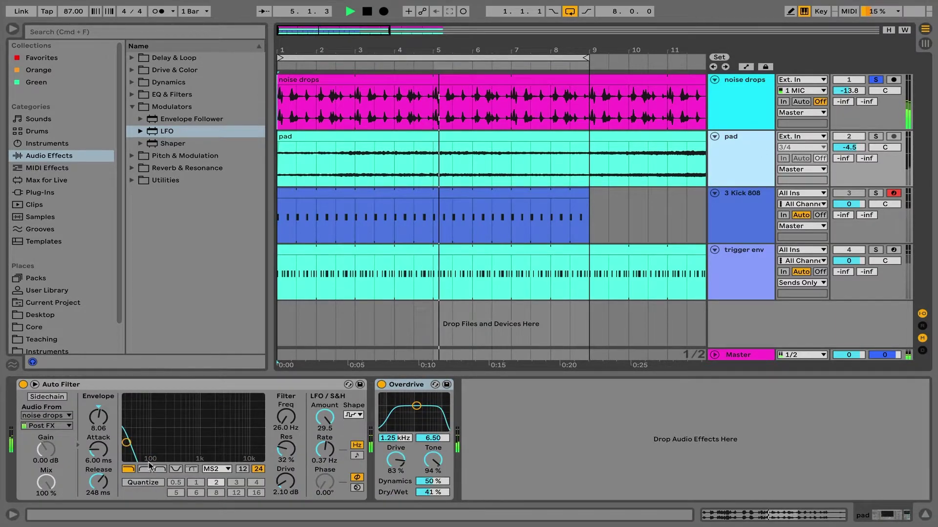
drag(291, 410, 292, 352)
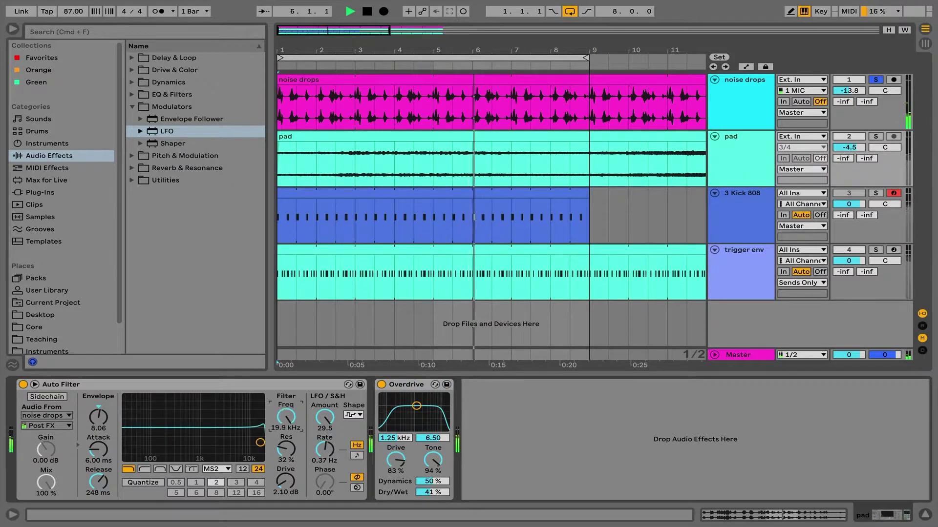
click(875, 137)
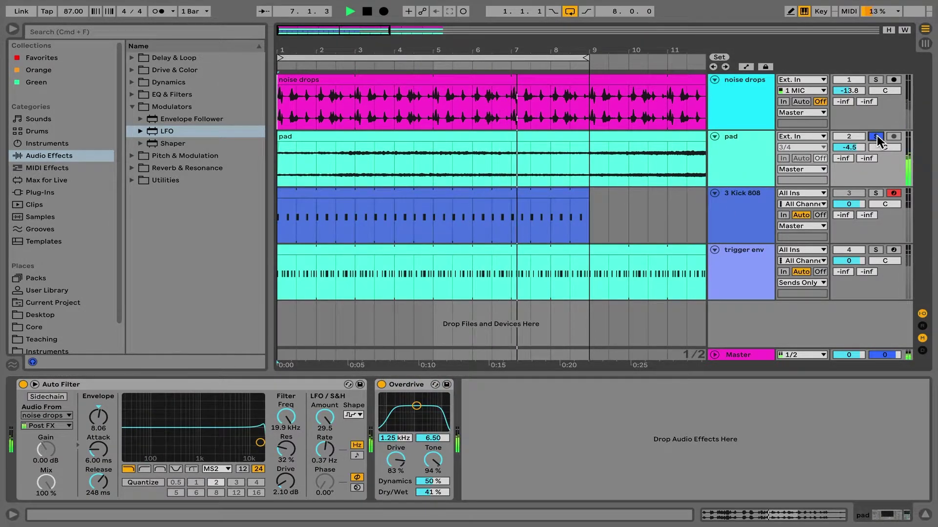
super+click(875, 79)
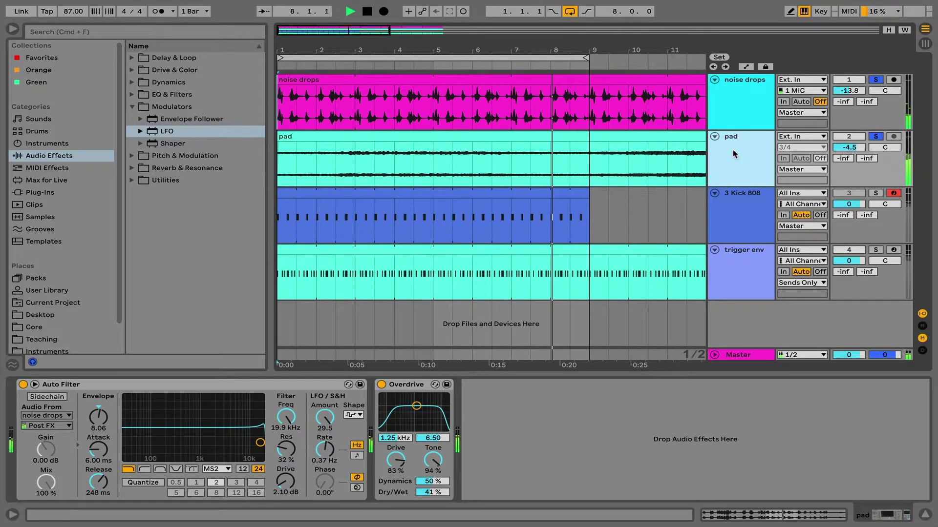
Audition the pad clip with its transposition raised to 0 st and return it to -23 st.
click(538, 136)
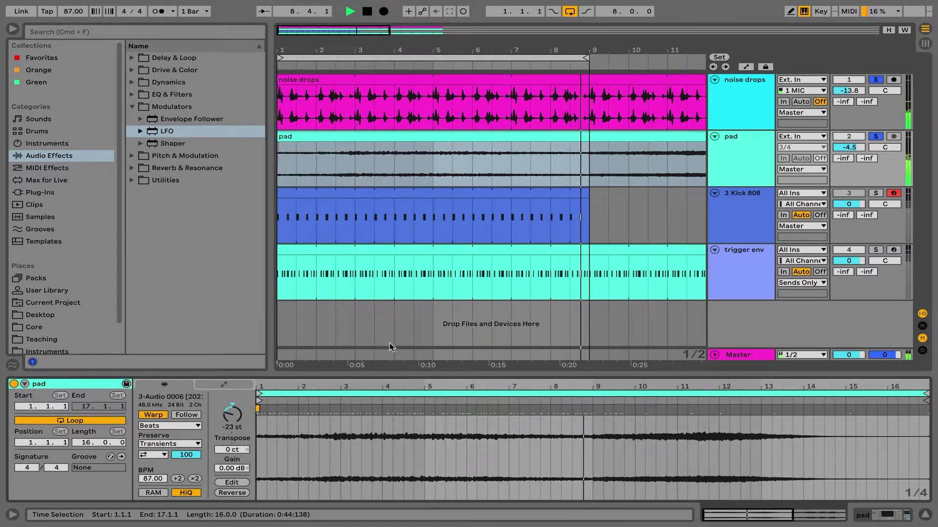
click(235, 423)
scroll(236, 423, up, 7)
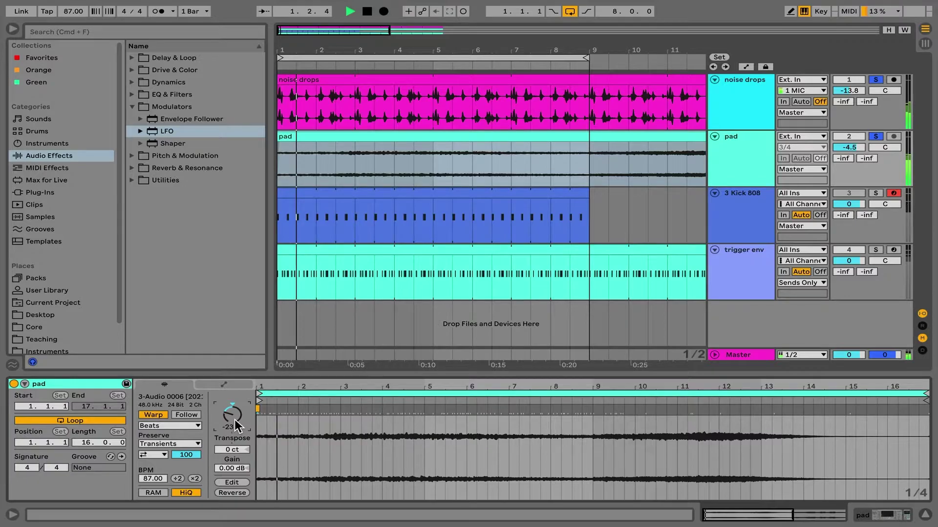
scroll(236, 424, up, 14)
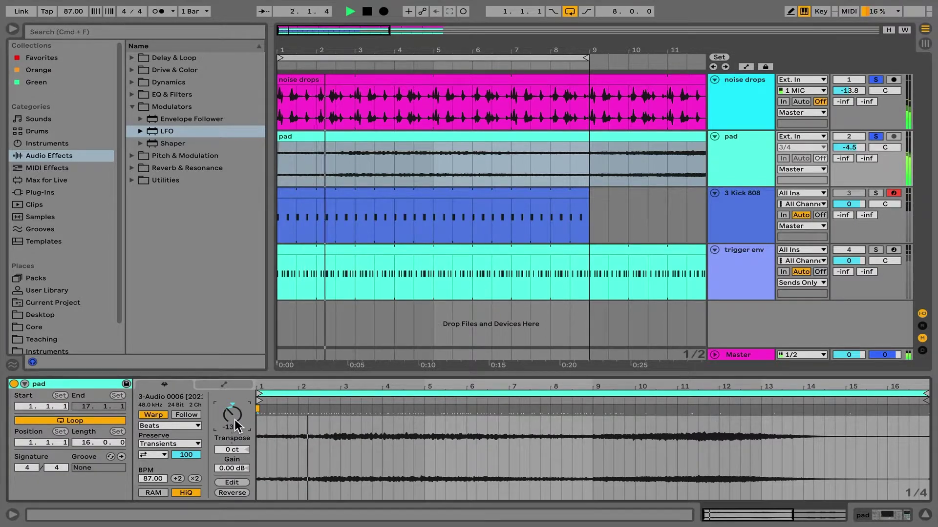
scroll(237, 425, up, 2)
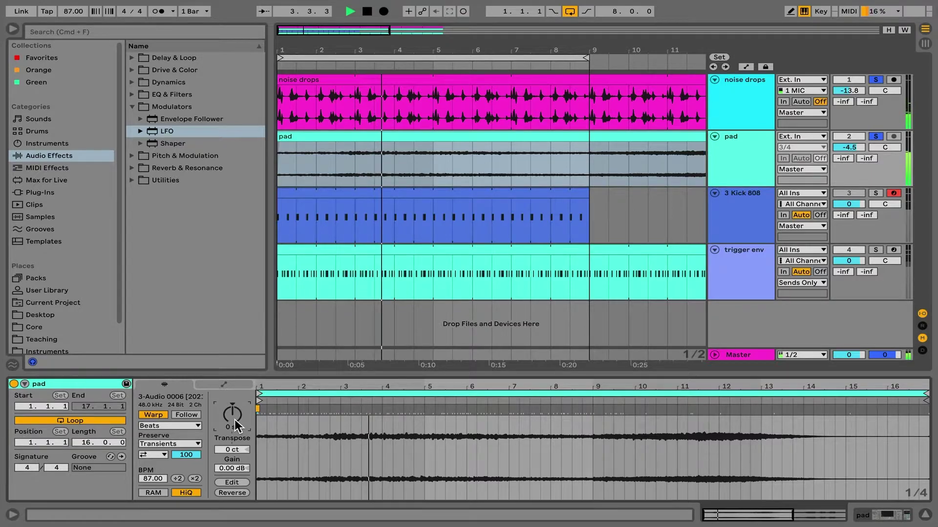
scroll(235, 420, down, 11)
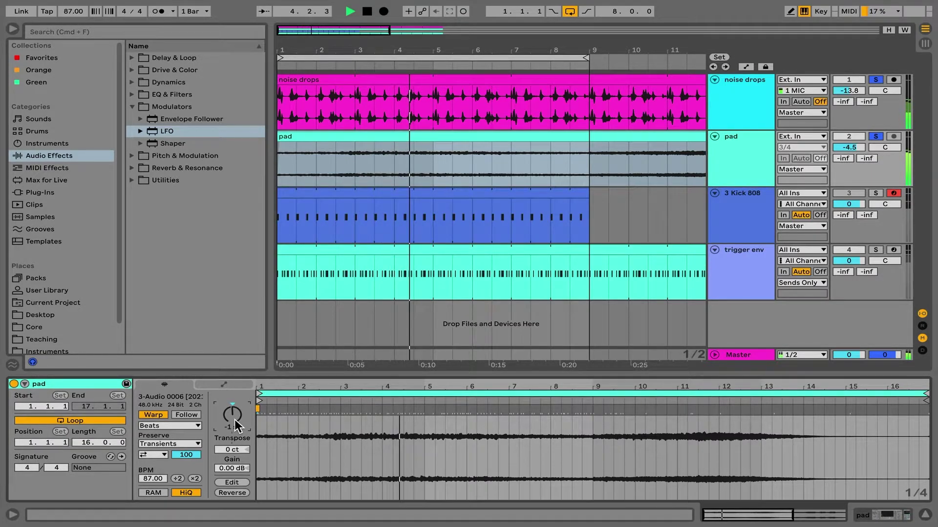
scroll(236, 423, down, 7)
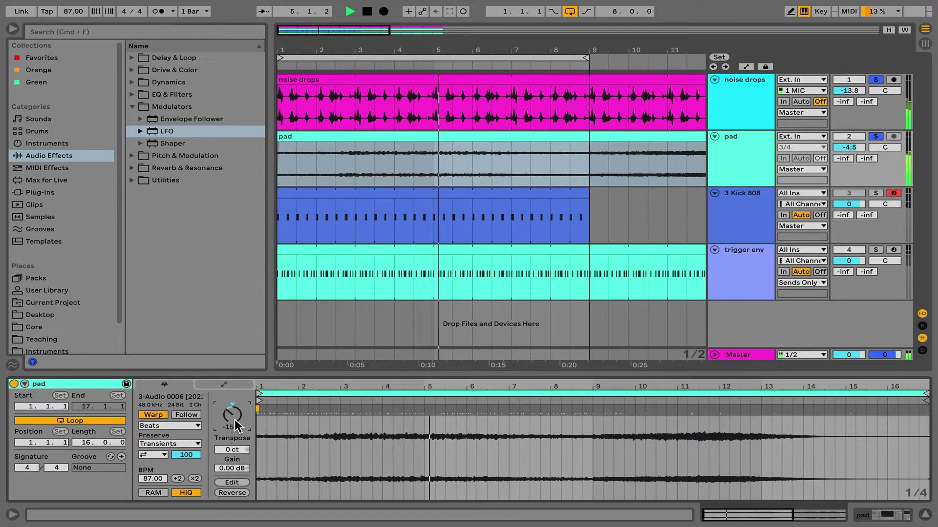
scroll(234, 420, down, 2)
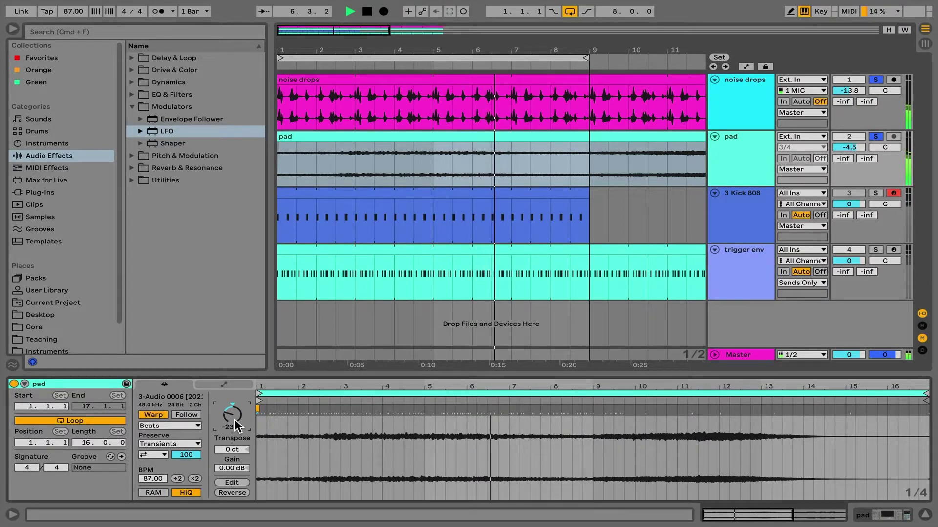
Add an Envelope Follower after the Kick 707 rack on the trigger env track.
click(739, 150)
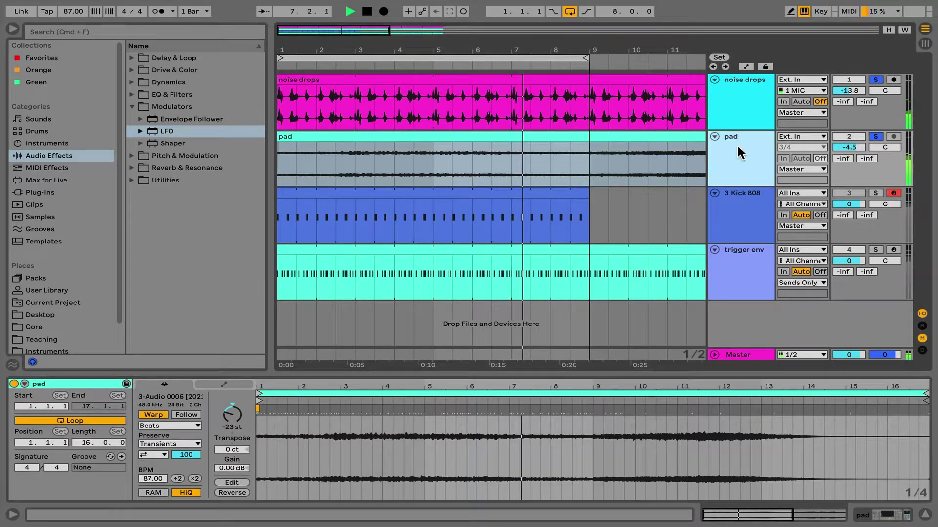
click(736, 143)
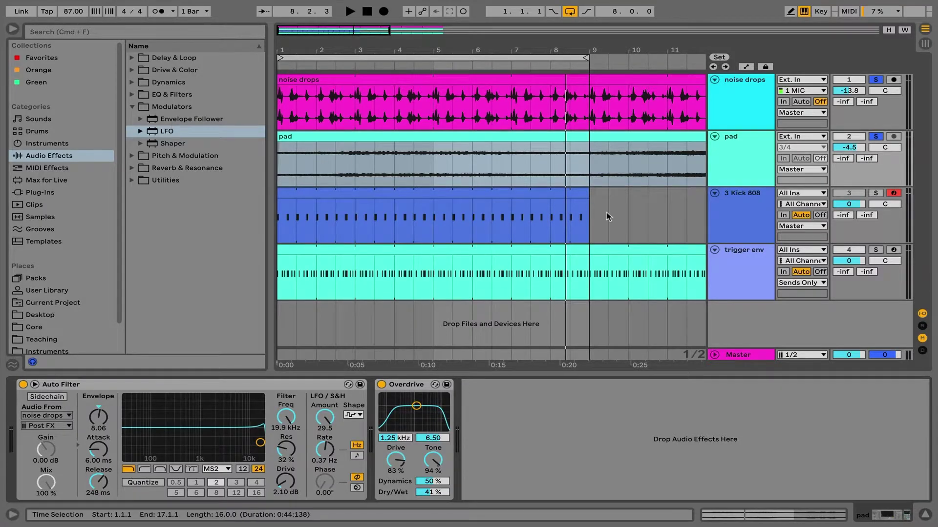
click(735, 204)
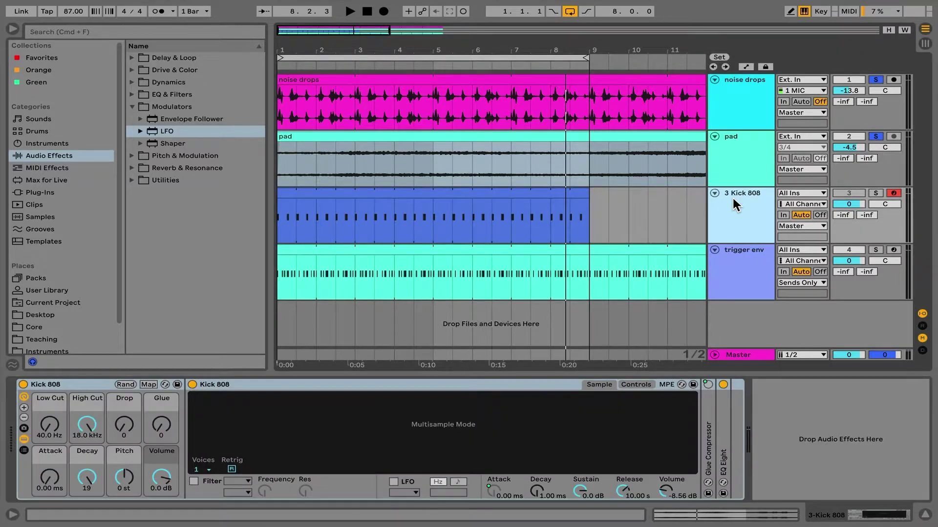
click(739, 258)
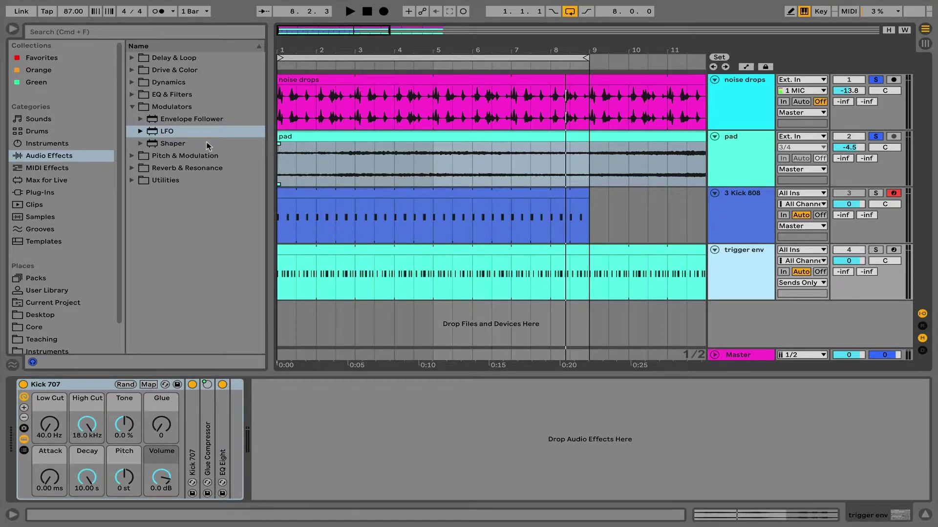
click(192, 118)
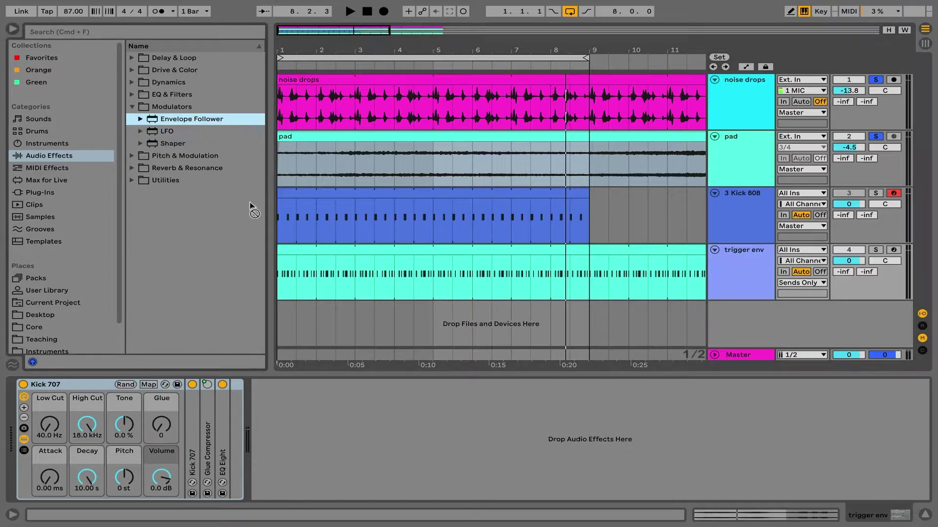
drag(351, 418, 351, 417)
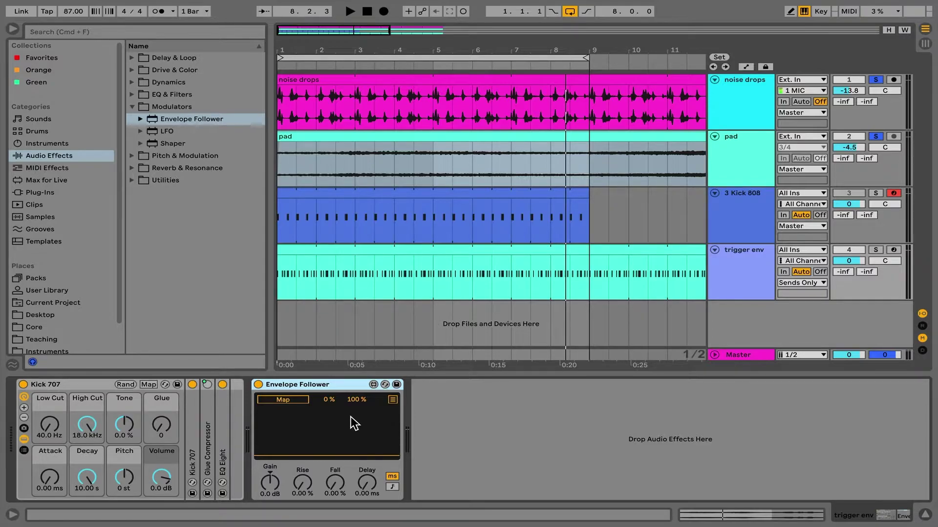
Play the trigger env track soloed and set the Envelope Follower's gain to 4.4 dB and fall to 24.4%.
click(876, 193)
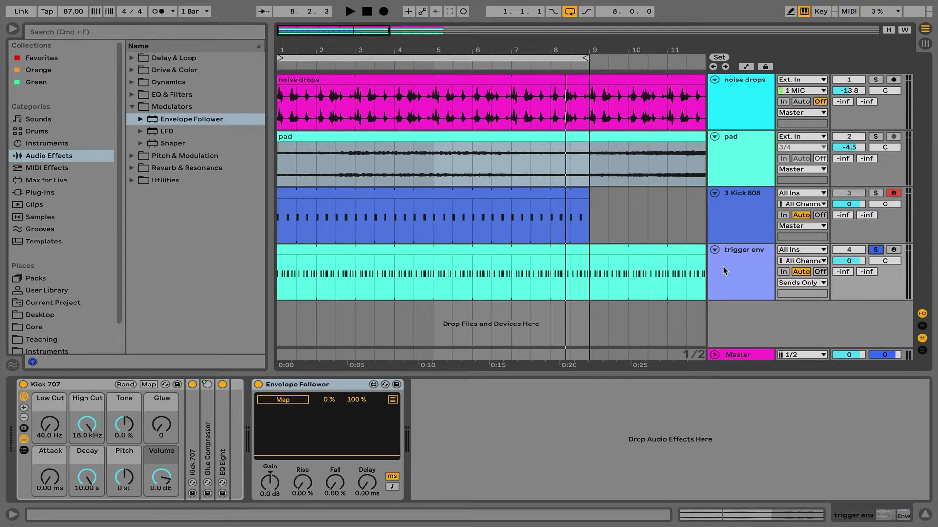
click(743, 267)
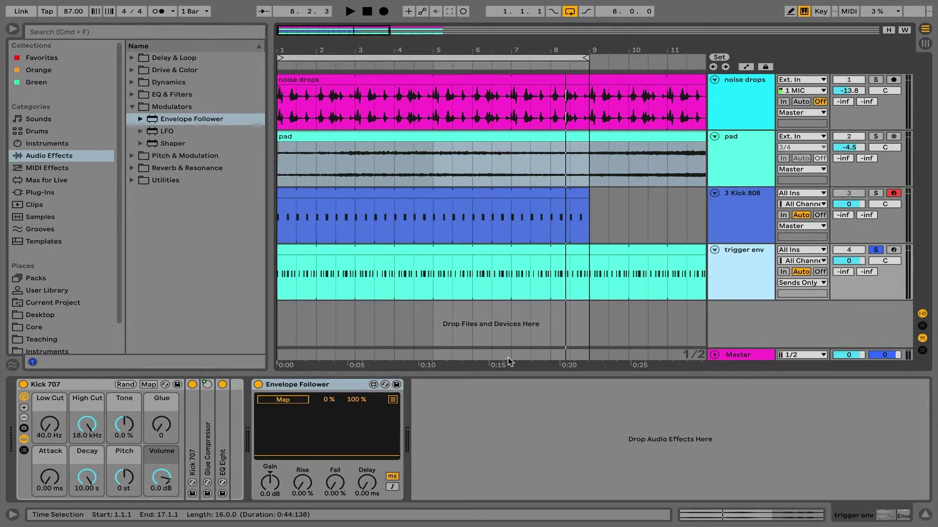
key(space)
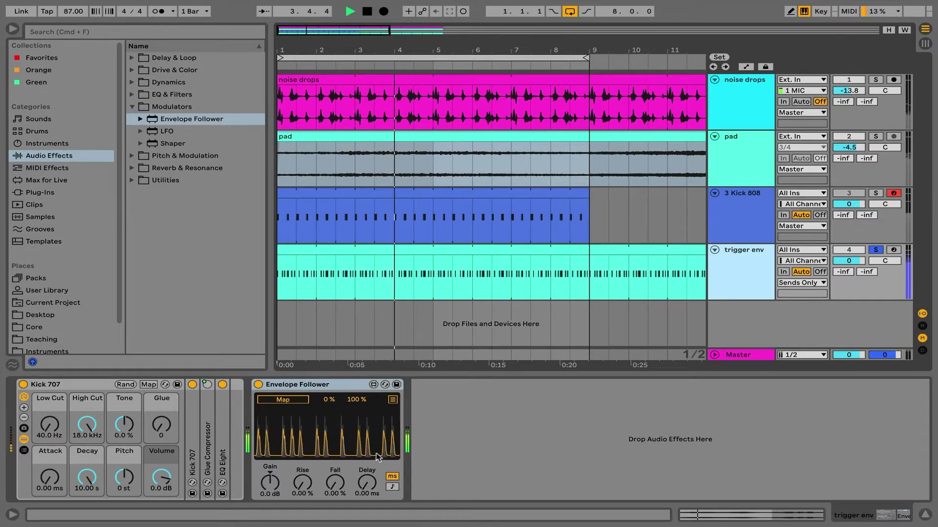
drag(270, 482, 335, 479)
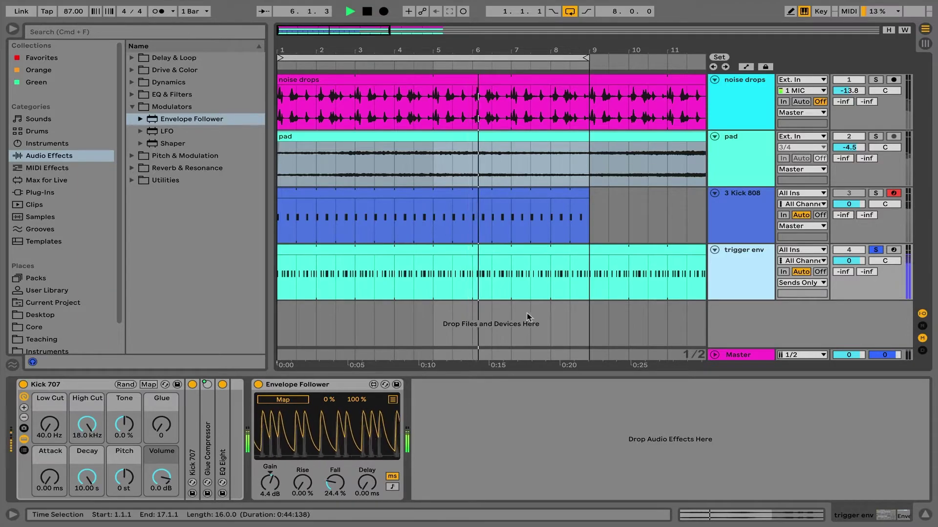
Solo the pad track and map the trigger env track's Envelope Follower to the pad's Auto Filter frequency.
click(874, 137)
click(739, 149)
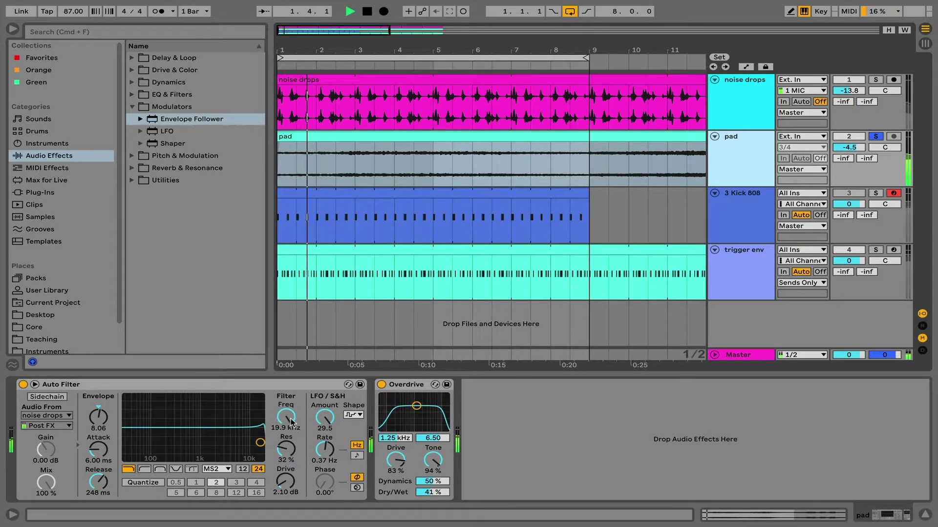
click(741, 262)
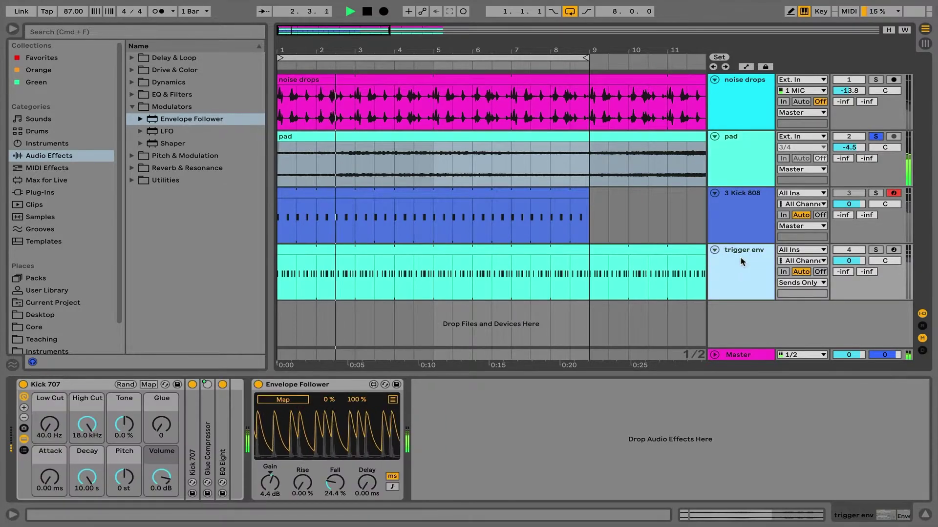
click(304, 400)
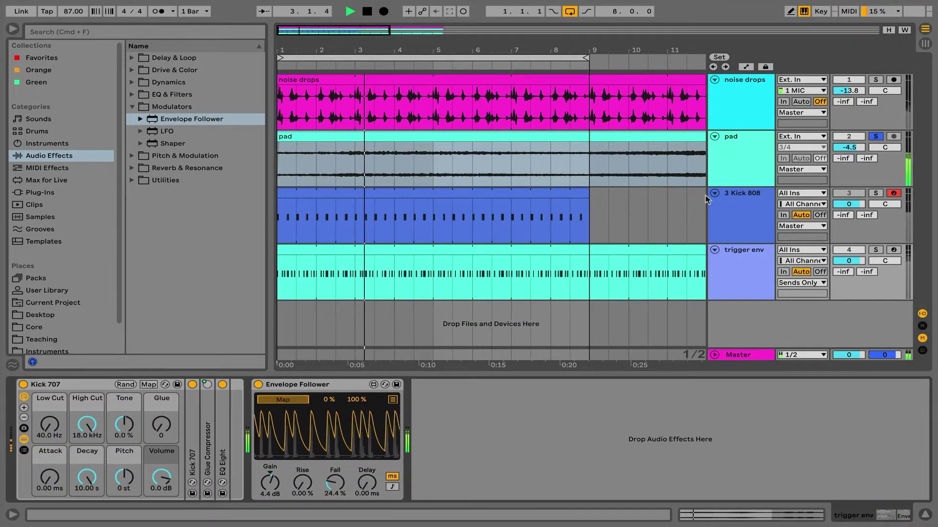
click(755, 147)
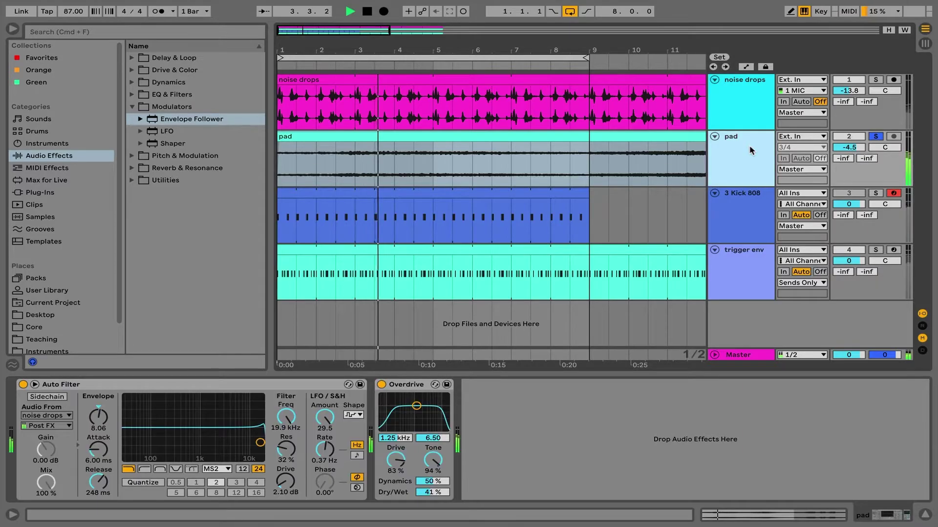
click(287, 418)
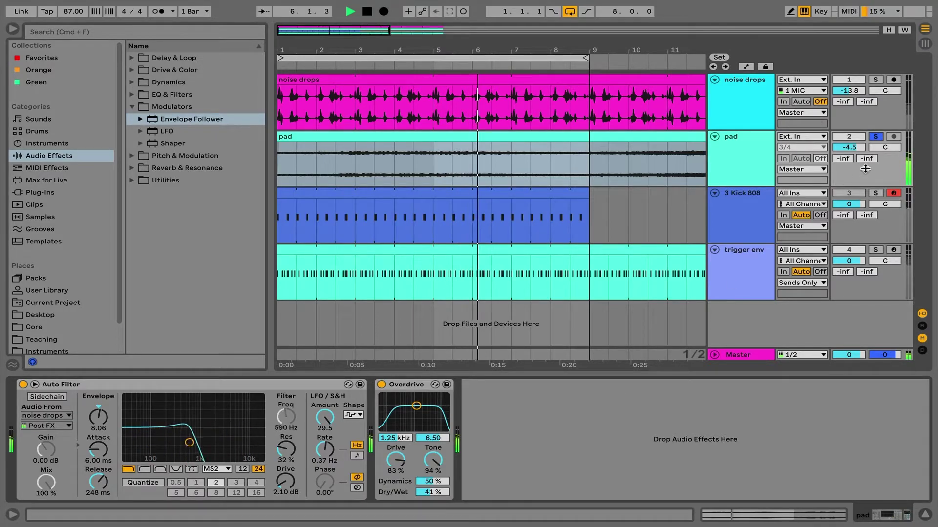
Set the Envelope Follower's fall to 17.3% and its delay to a tempo-synced 1/32.
click(748, 148)
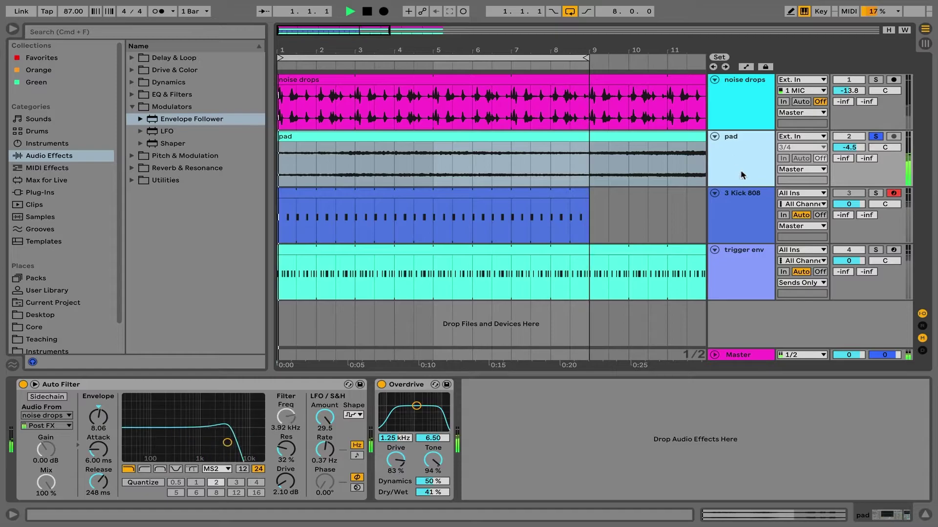
click(740, 278)
drag(329, 481, 330, 488)
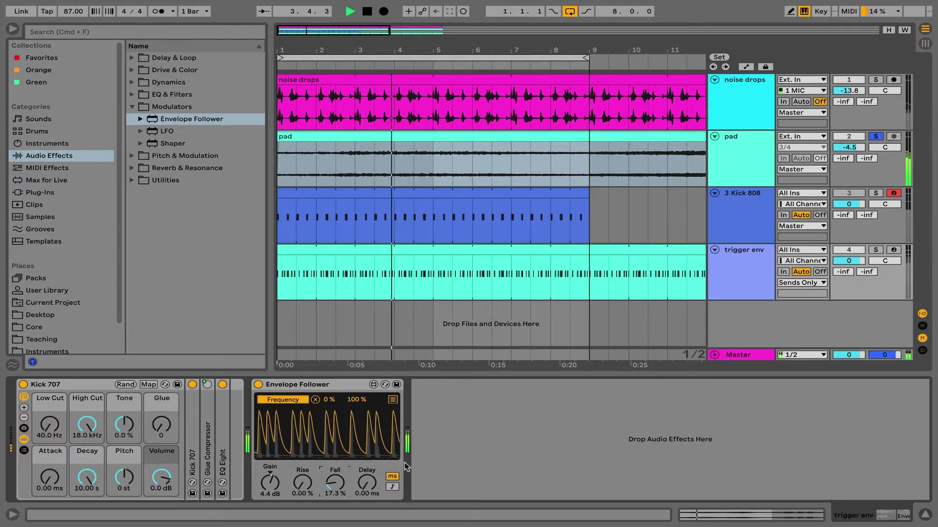
click(393, 487)
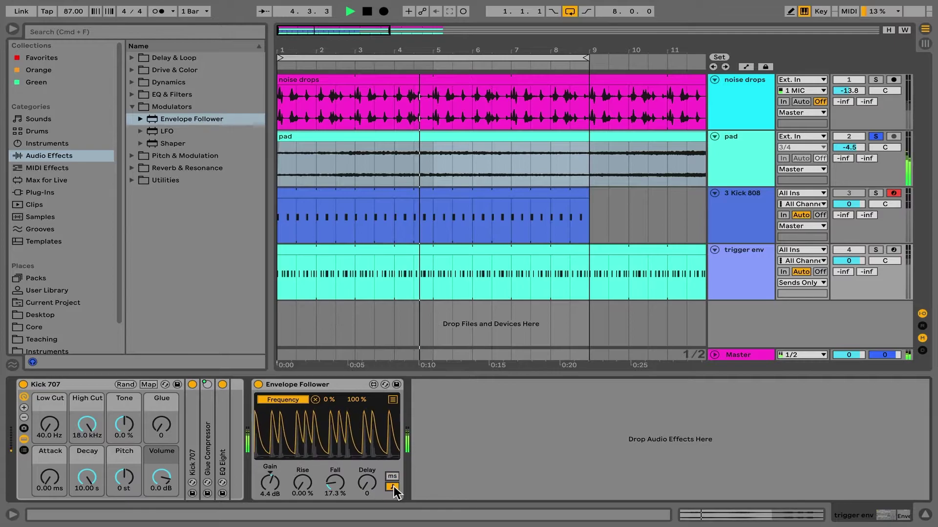
click(364, 485)
drag(365, 485, 365, 475)
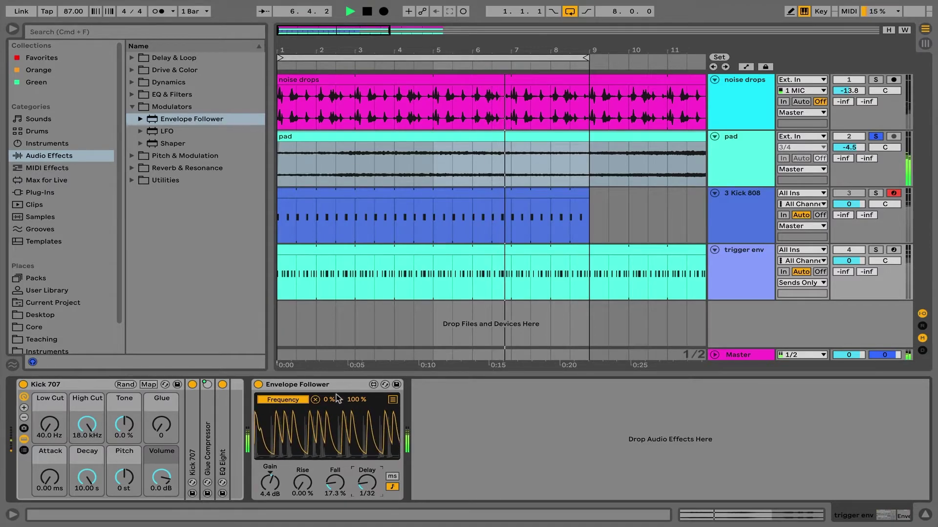
Map the Envelope Follower's second slot to the Dry/Wet of the pad track's Overdrive.
click(393, 400)
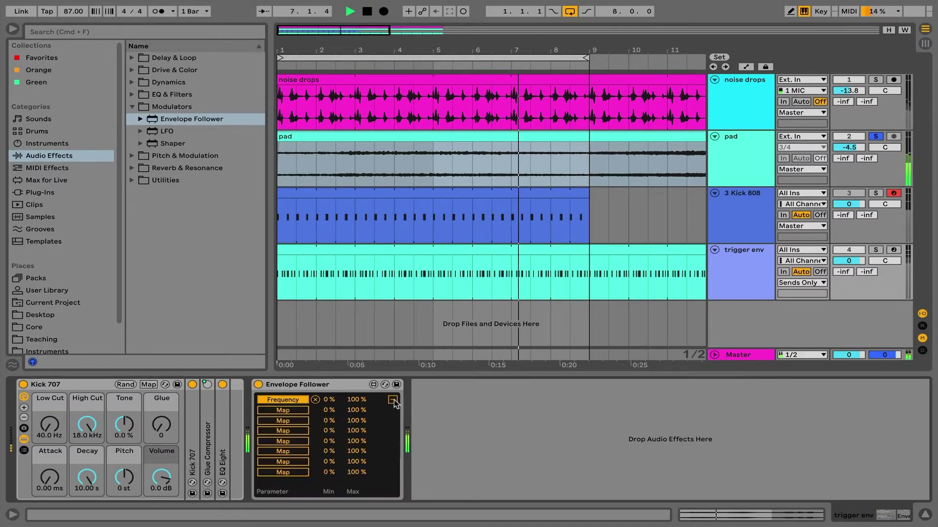
click(294, 411)
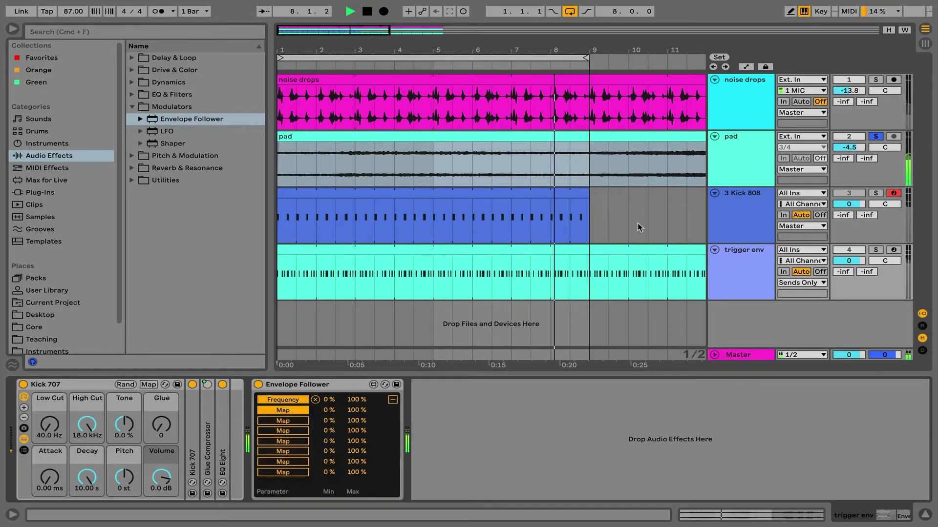
click(751, 157)
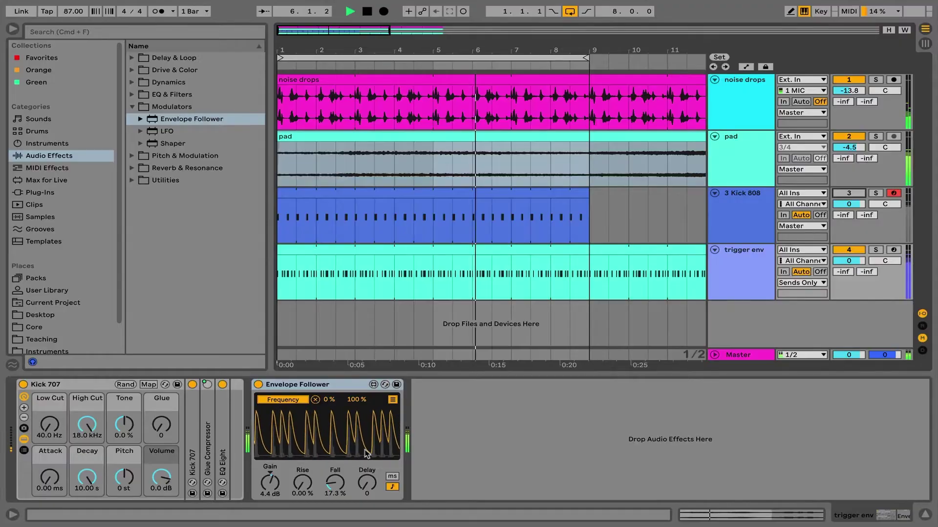
Activate the Kick 808 track and raise the pad track's volume to -2.5 dB.
click(746, 166)
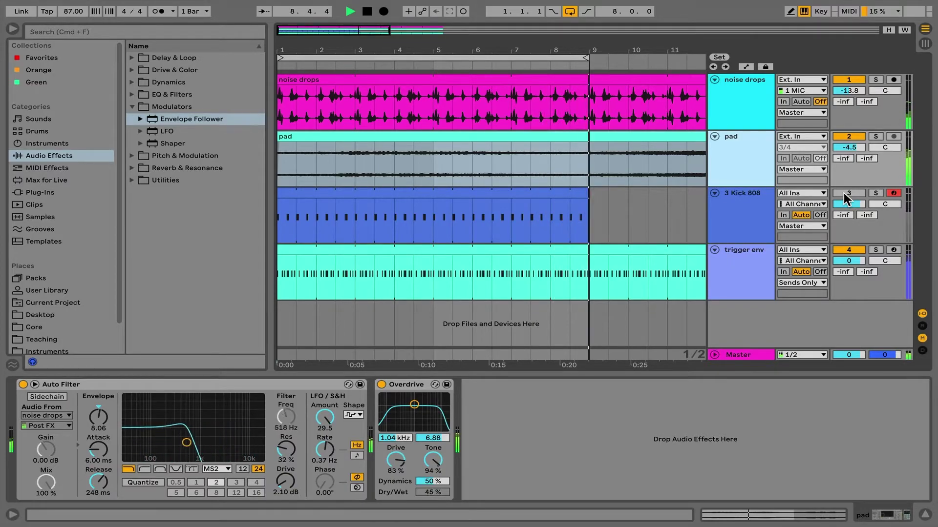
click(843, 192)
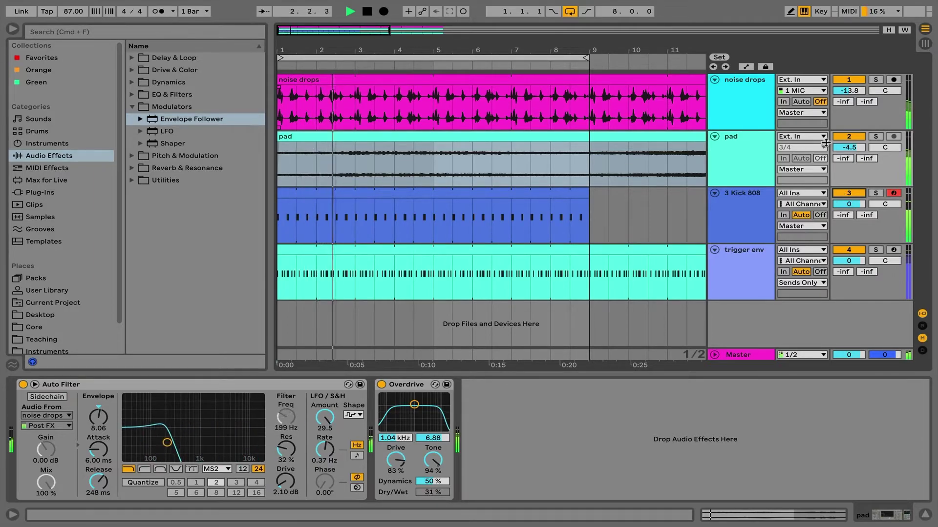
scroll(848, 147, up, 2)
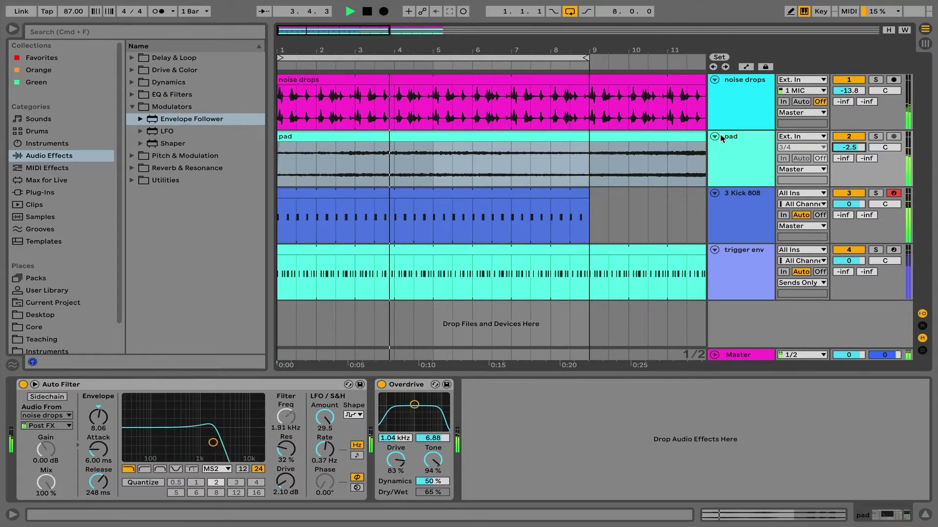
Insert a new audio track below the pad track and copy the pad clip onto it.
click(737, 136)
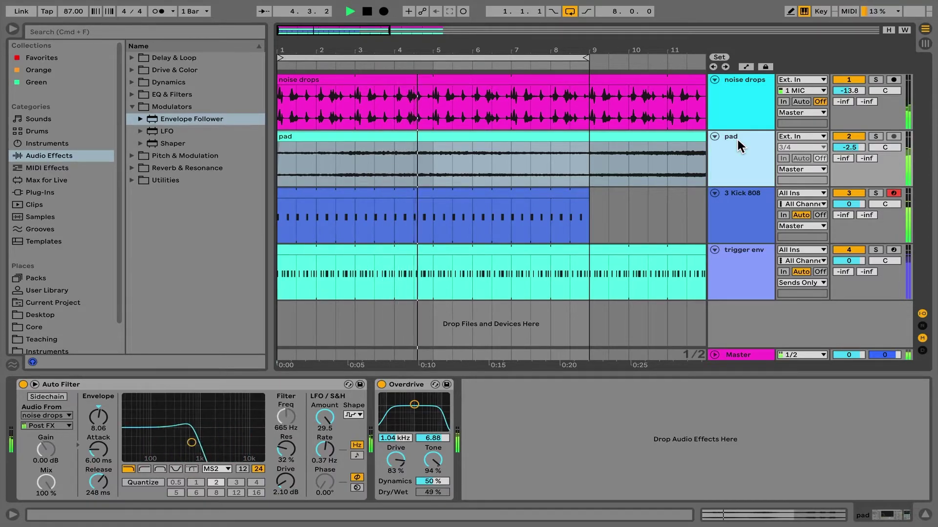
key(super+t)
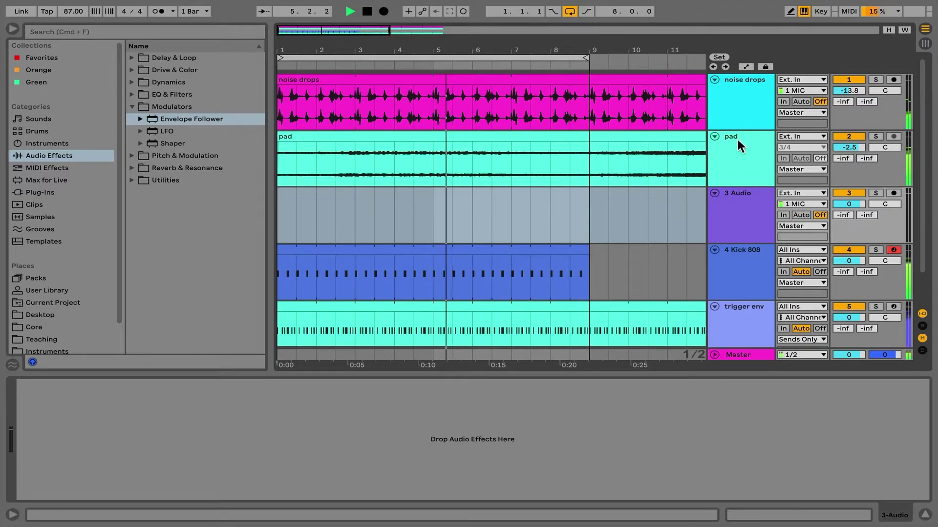
drag(561, 137, 557, 216)
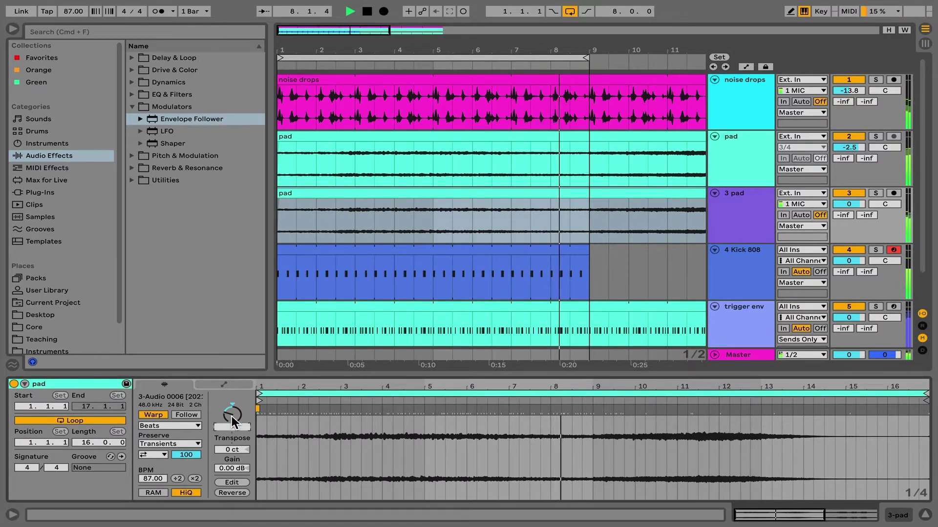
Set the copied pad clip's transposition to -1 st.
click(232, 416)
text(-1 st)
key(Return)
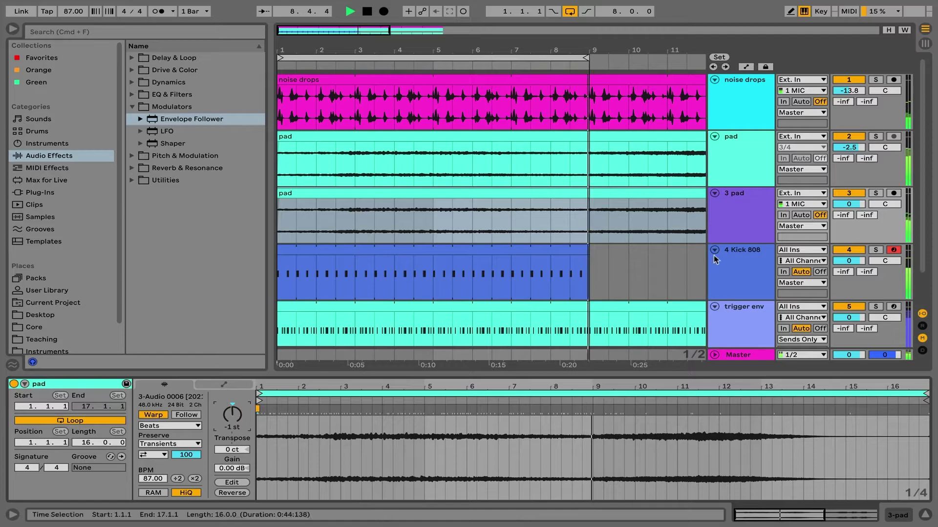
Fold all five tracks in the arrangement and display the trigger env track's device chain.
click(714, 137)
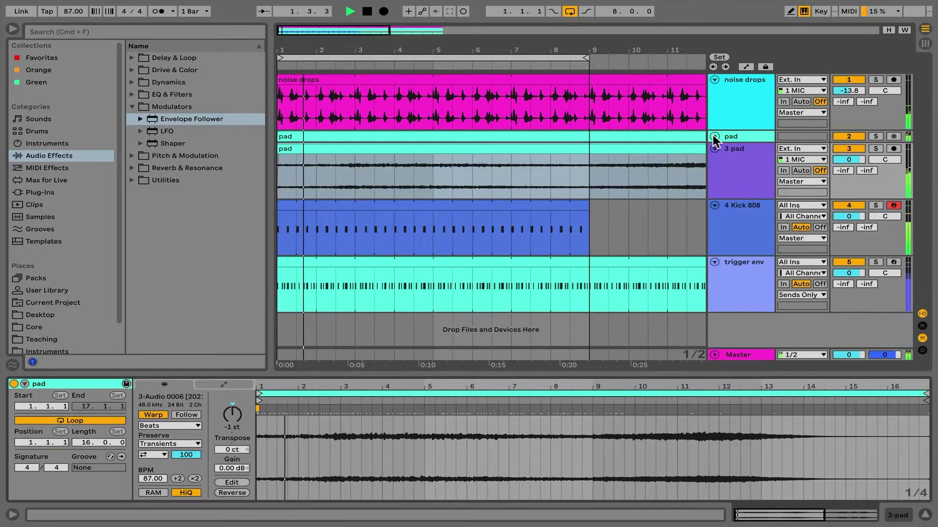
click(714, 148)
click(714, 160)
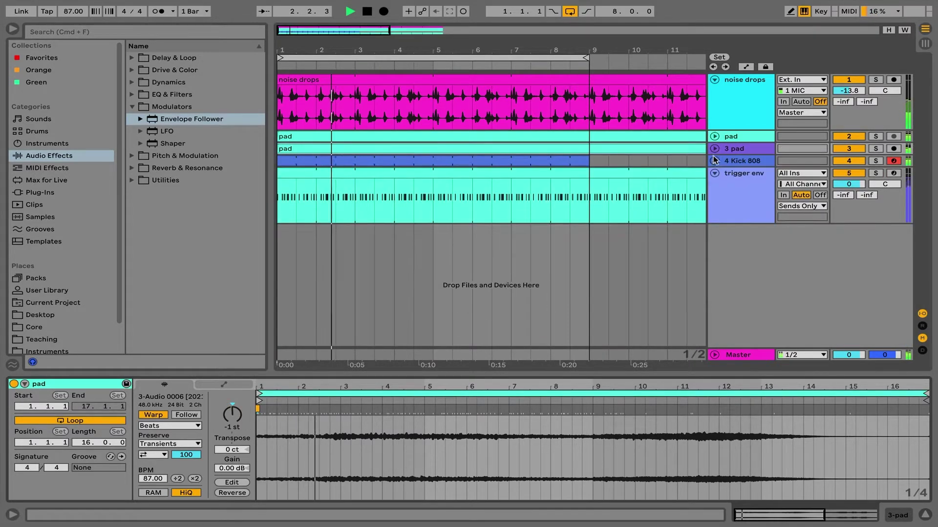
click(714, 79)
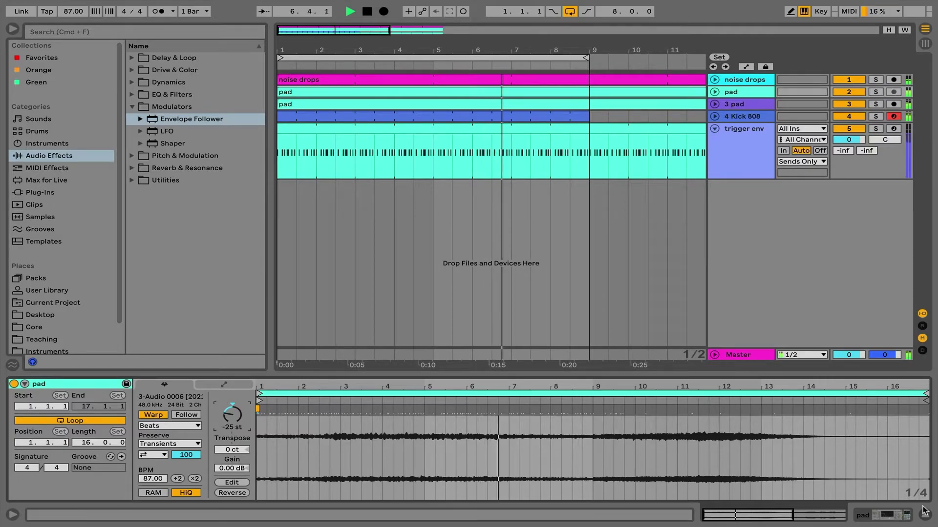
drag(901, 375, 902, 467)
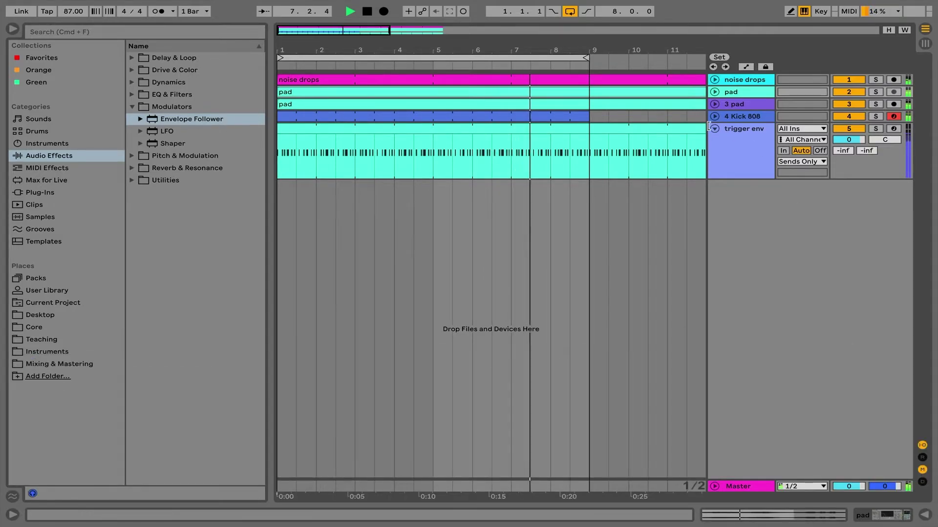
click(714, 129)
click(738, 129)
double_click(737, 129)
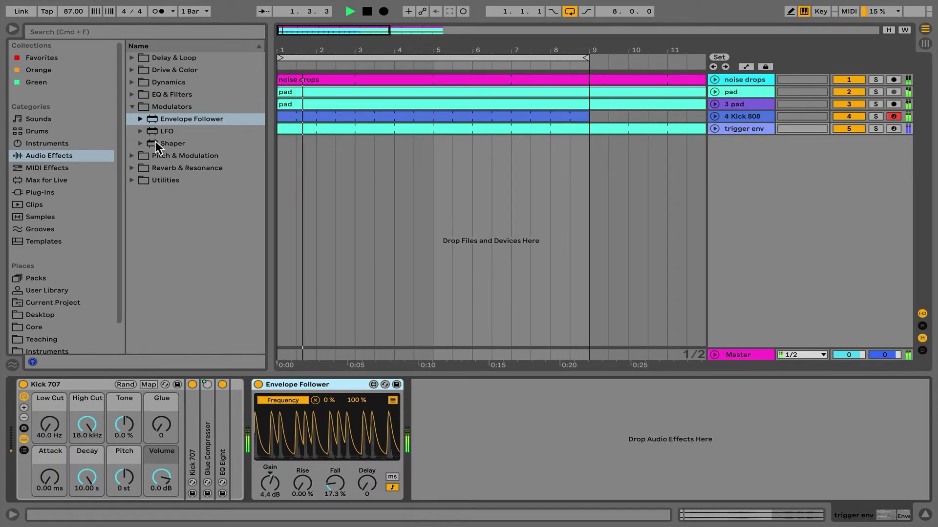
Add a Shaper to the 3 pad track and map it to the Tone of the pad track's Overdrive.
drag(155, 142, 548, 104)
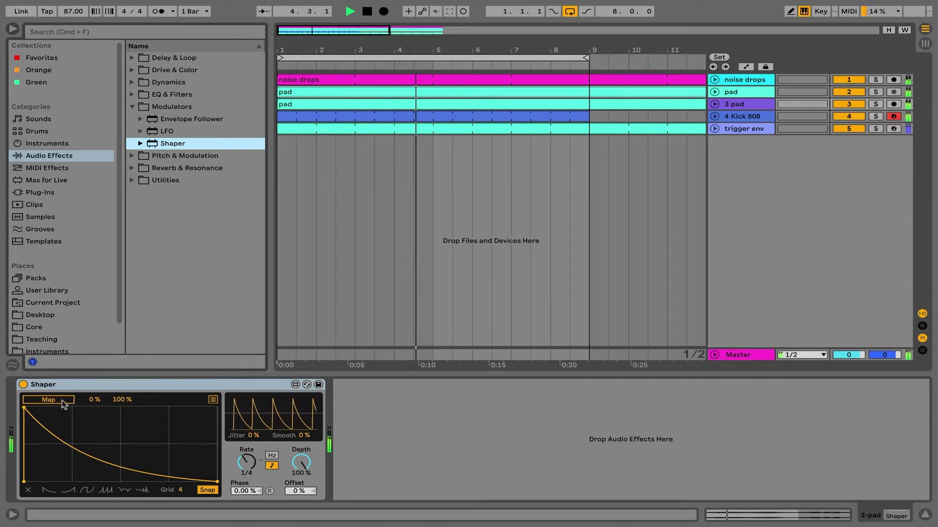
click(65, 403)
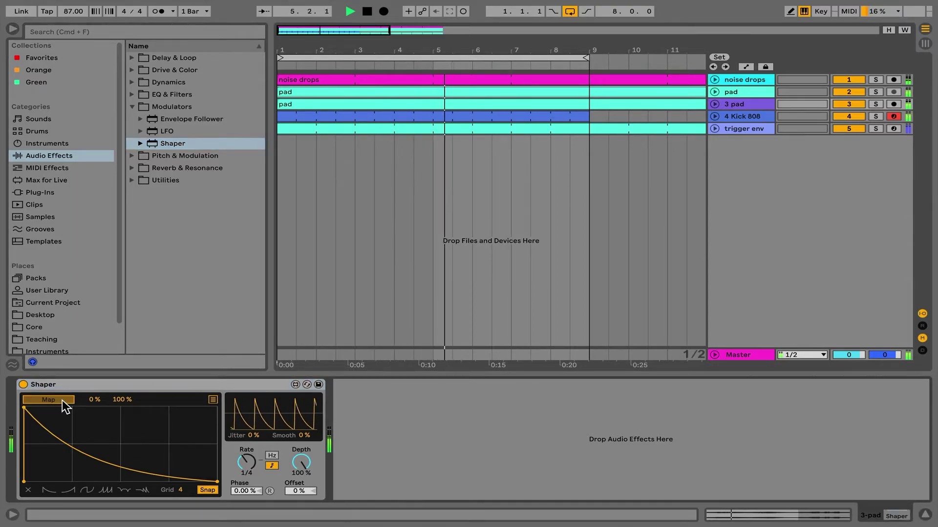
click(737, 92)
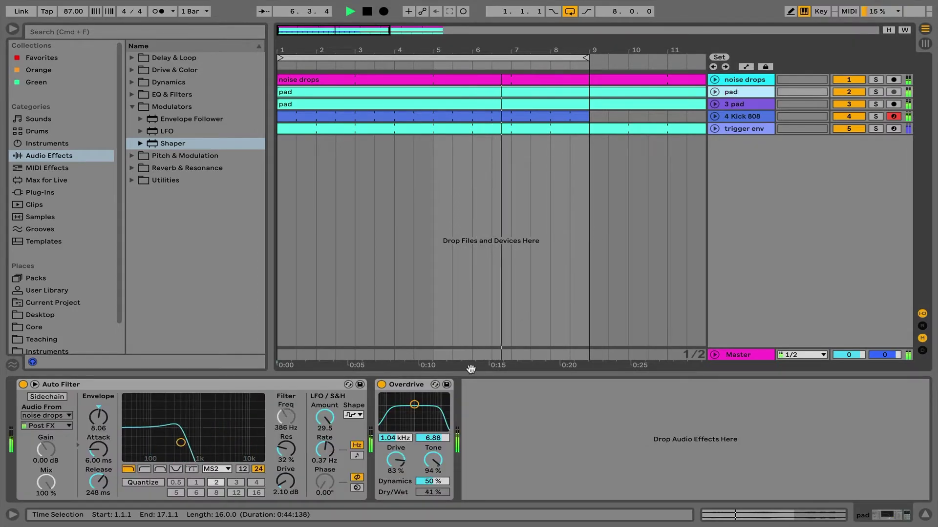
click(436, 467)
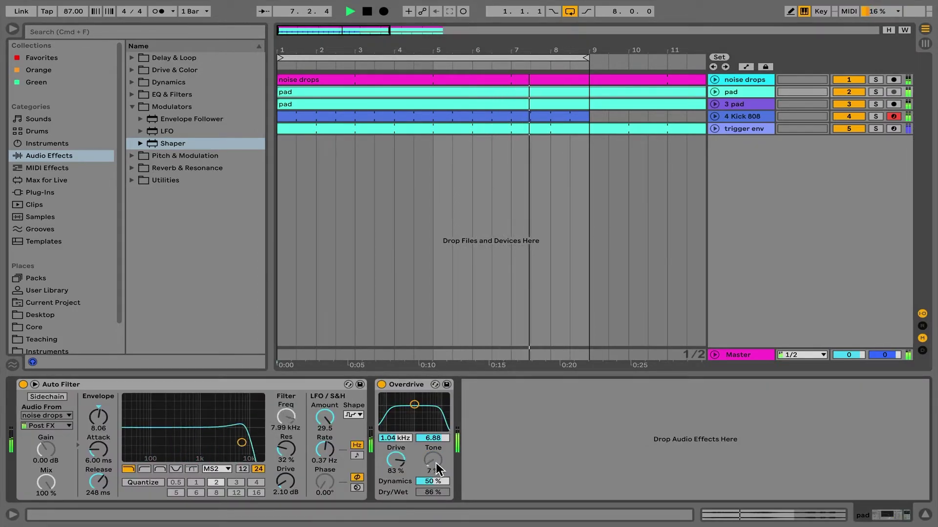
Reshape the curve of the 3 pad track's Shaper with a high breakpoint at its horizontal midpoint.
click(743, 104)
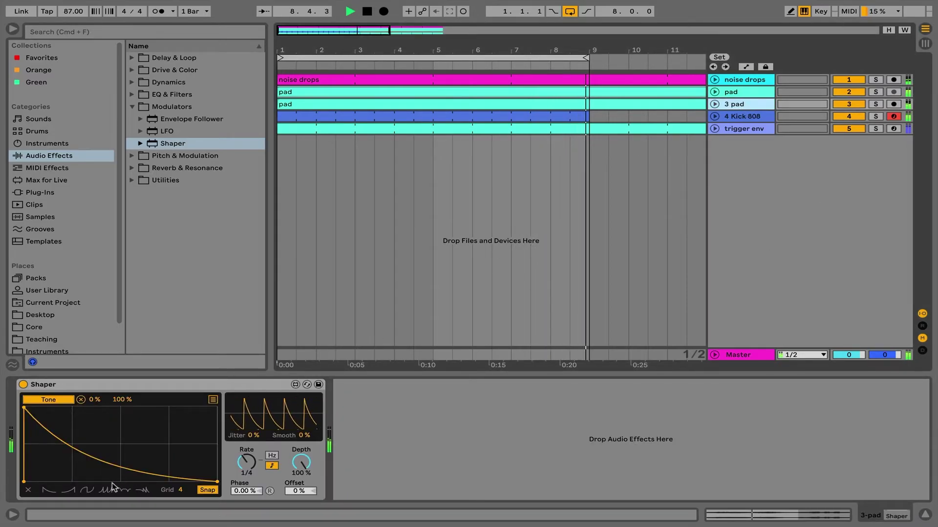
click(215, 482)
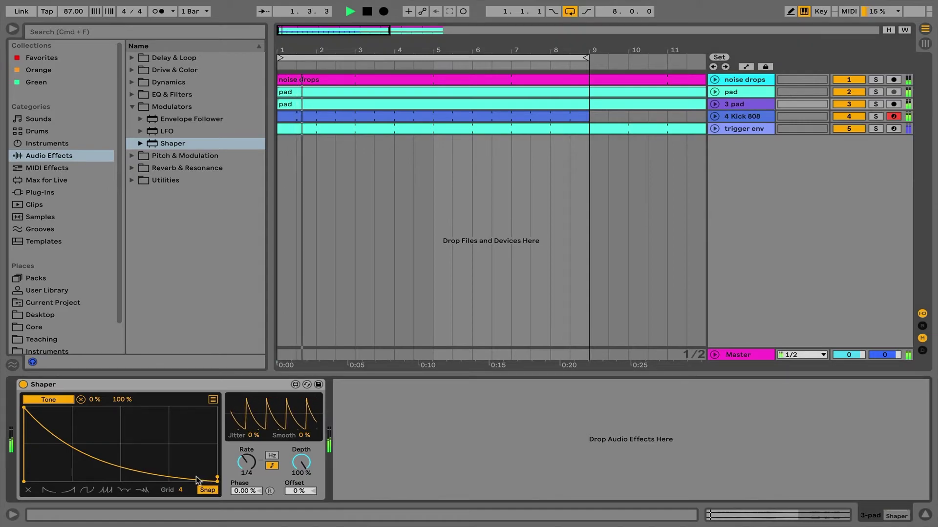
drag(147, 479, 100, 428)
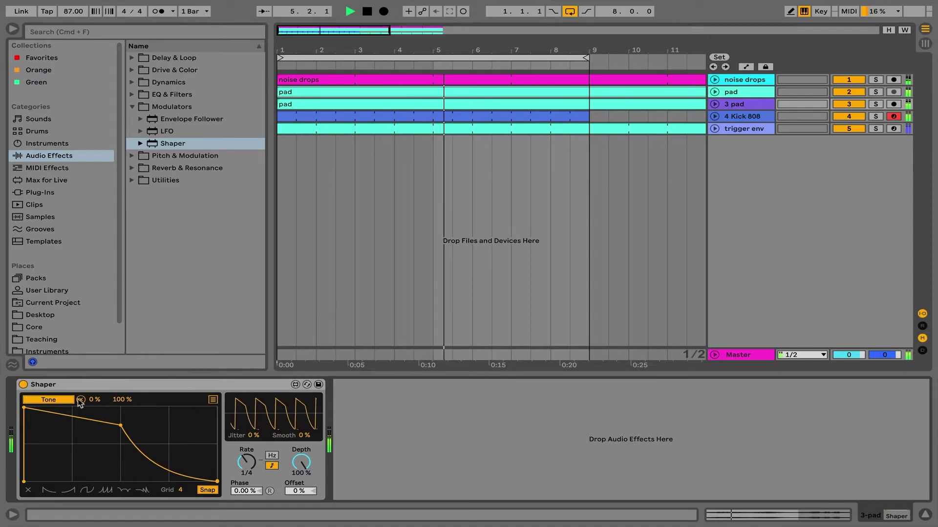
Try the Shaper's preset curves and choose the one with four repeated rising ramps.
click(47, 490)
click(72, 491)
click(87, 491)
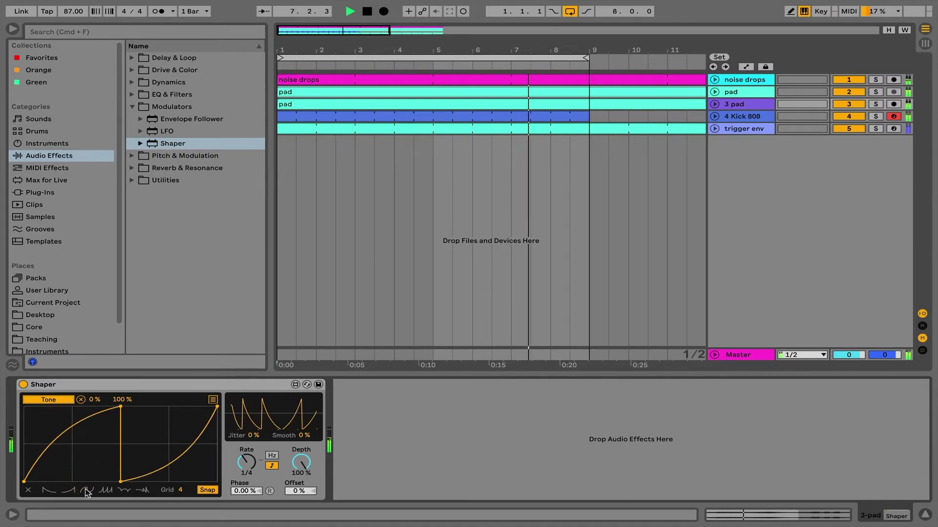
click(107, 490)
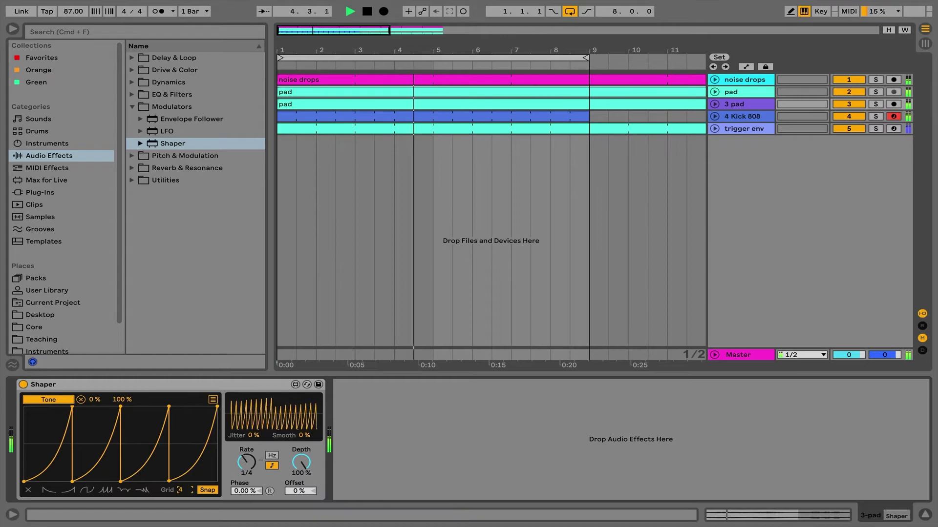
Map the second target of the 3 pad track's Shaper to the Filter Freq of the pad track's Overdrive.
click(212, 400)
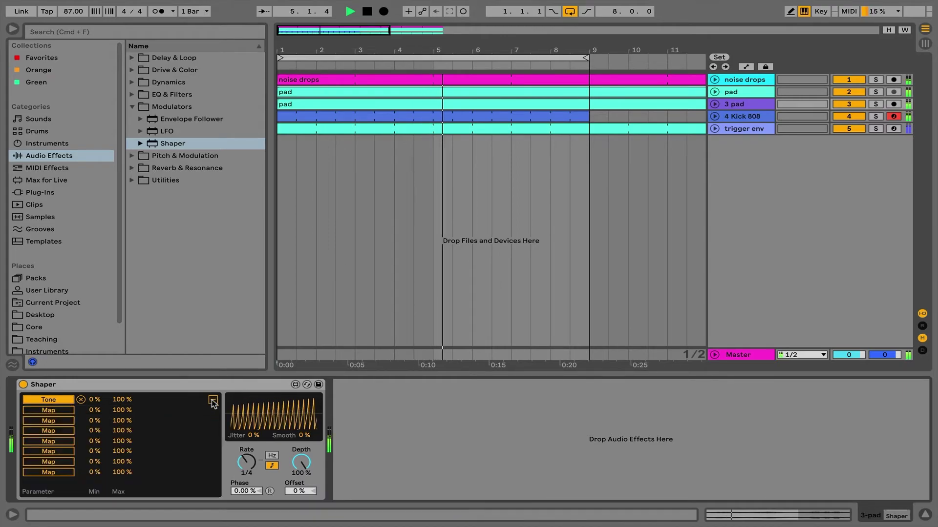
click(54, 411)
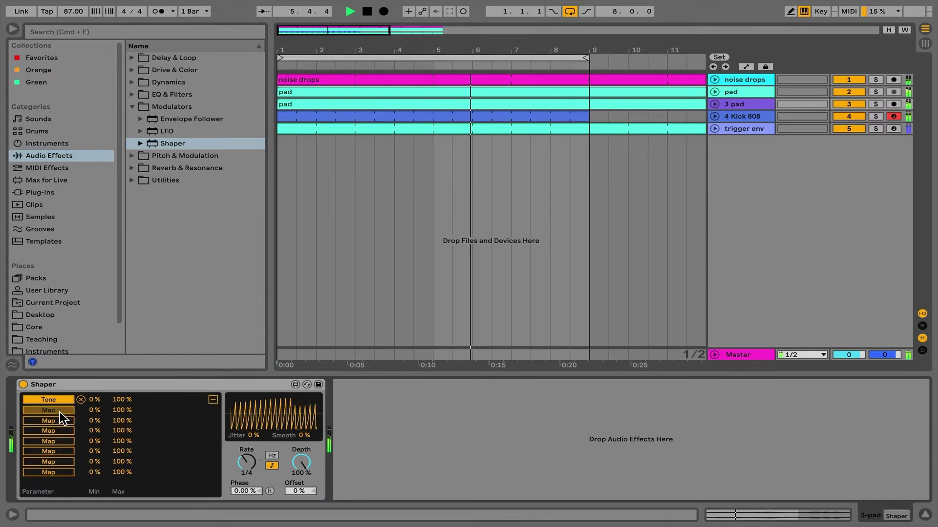
click(737, 92)
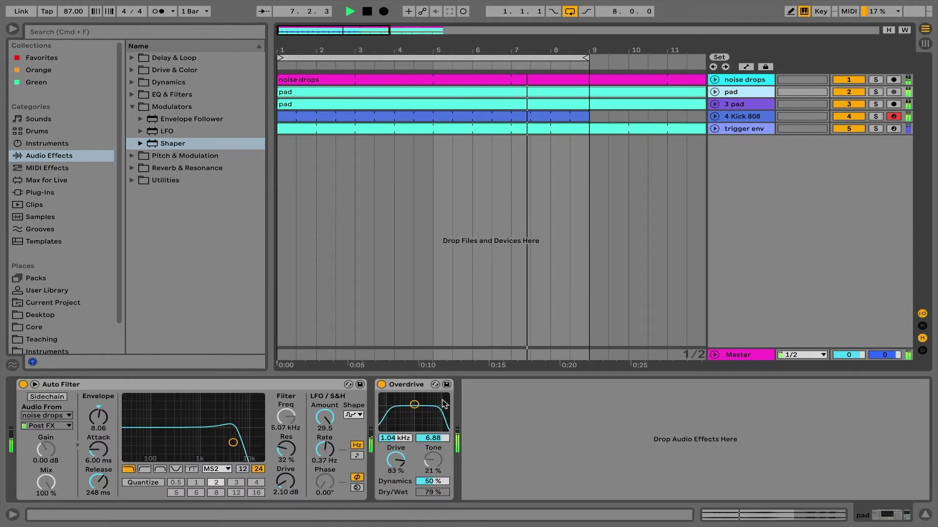
click(397, 438)
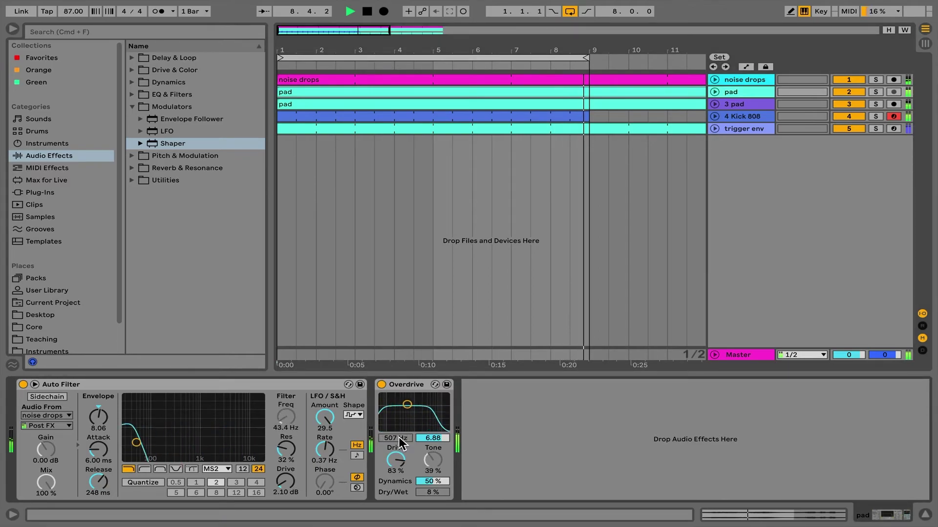
click(748, 104)
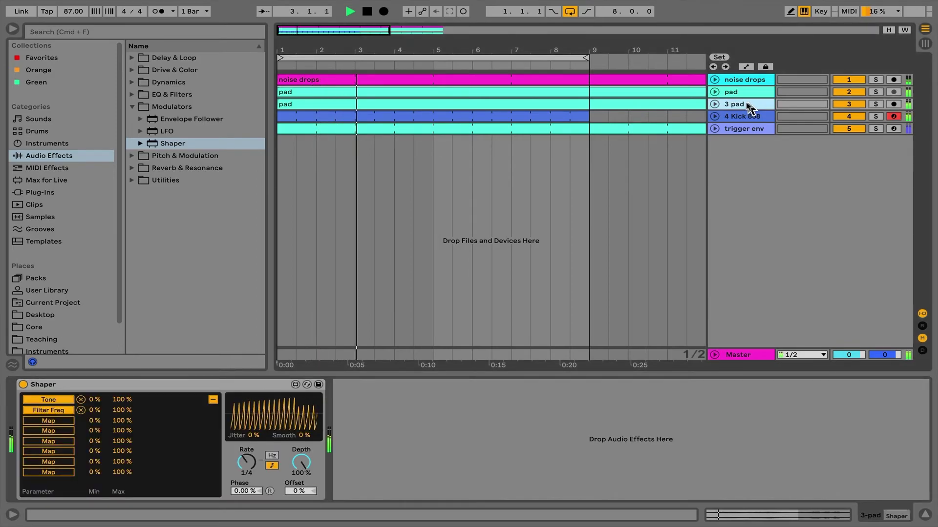
click(735, 92)
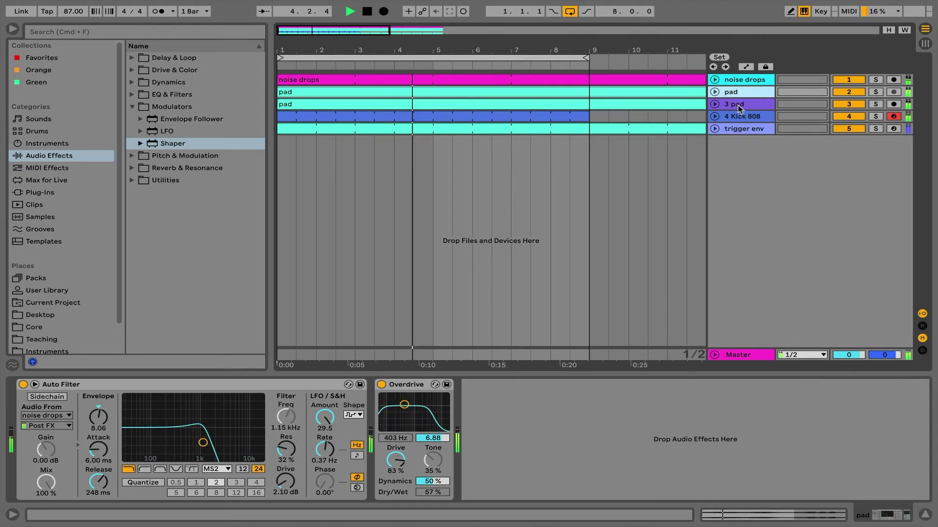
Open the 3 pad track's clip details and raise the song tempo to 105 BPM.
double_click(693, 104)
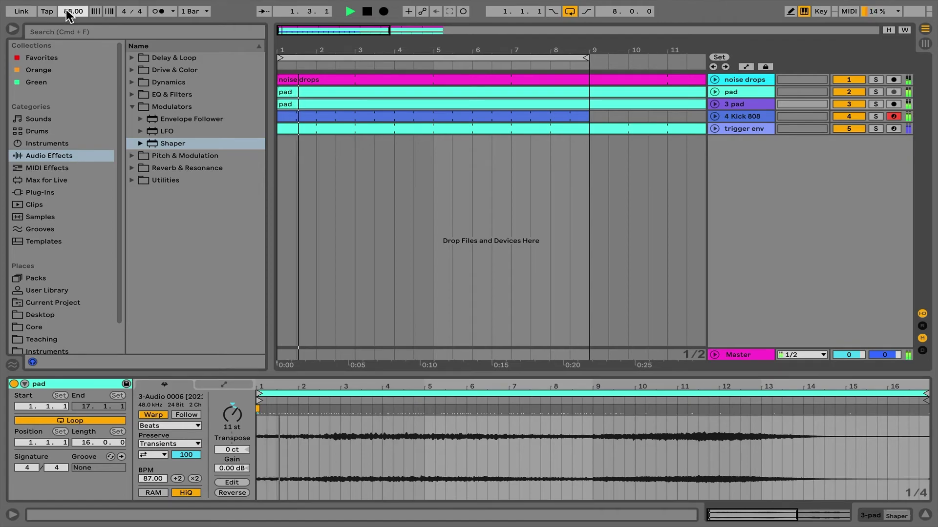
scroll(68, 15, up, 3)
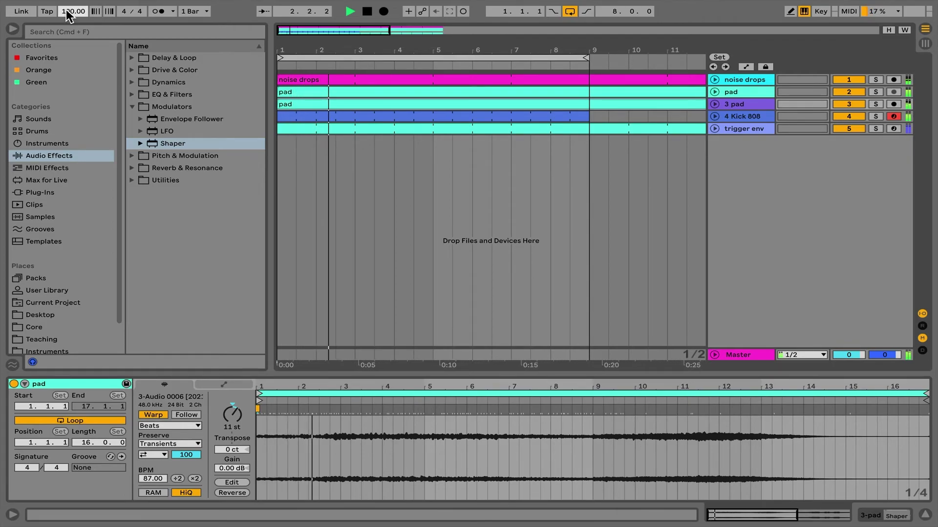
scroll(68, 15, up, 3)
scroll(68, 15, down, 1)
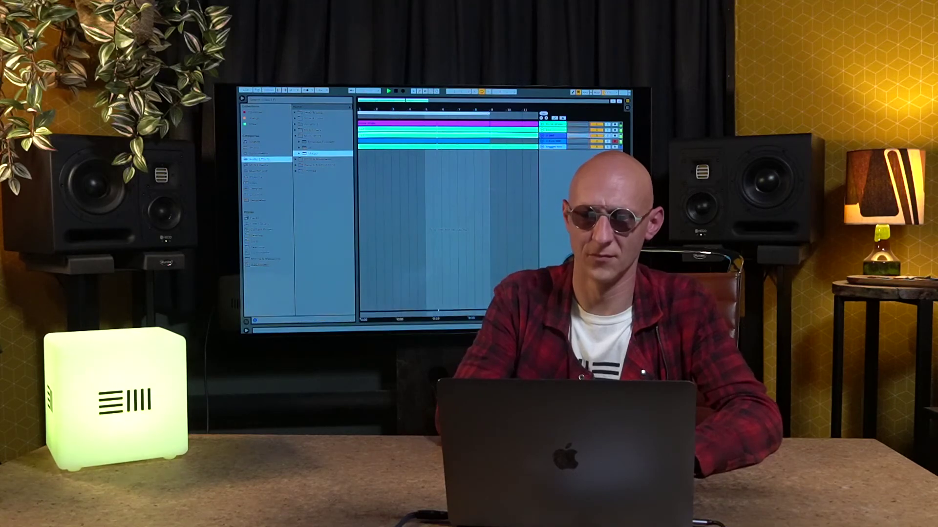
Set the 3 pad track's Shaper to a rate of 3/4 and a depth of 61.4 %, with its curve displayed.
double_click(551, 140)
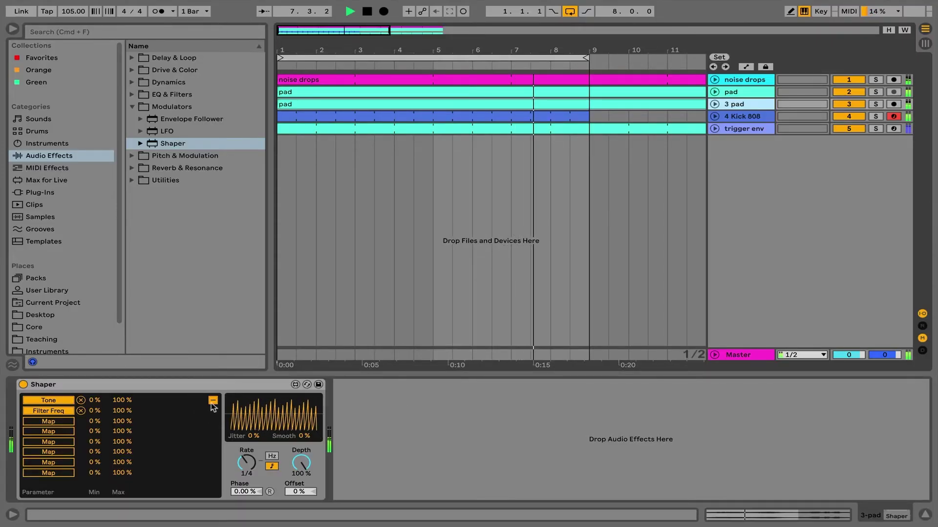
click(212, 401)
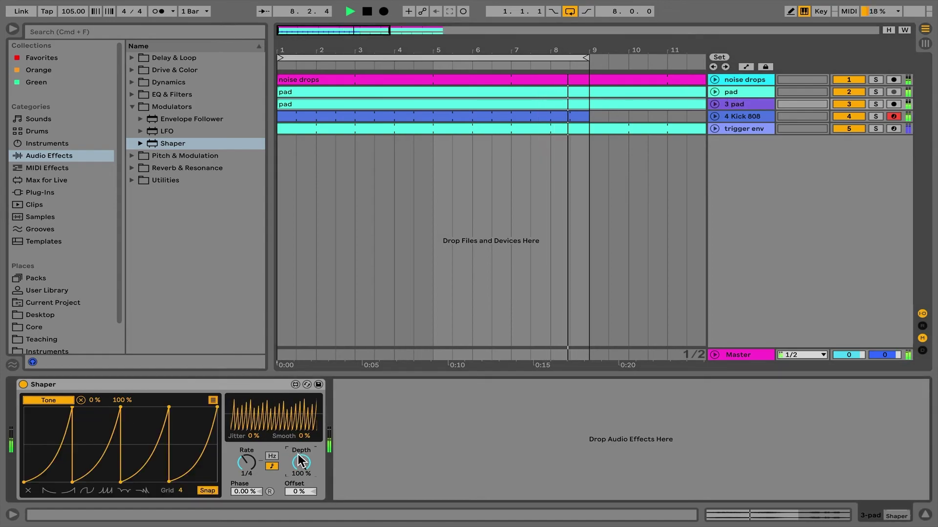
mouse_move(247, 462)
mouse_down()
mouse_move(246, 472)
mouse_move(246, 449)
mouse_up()
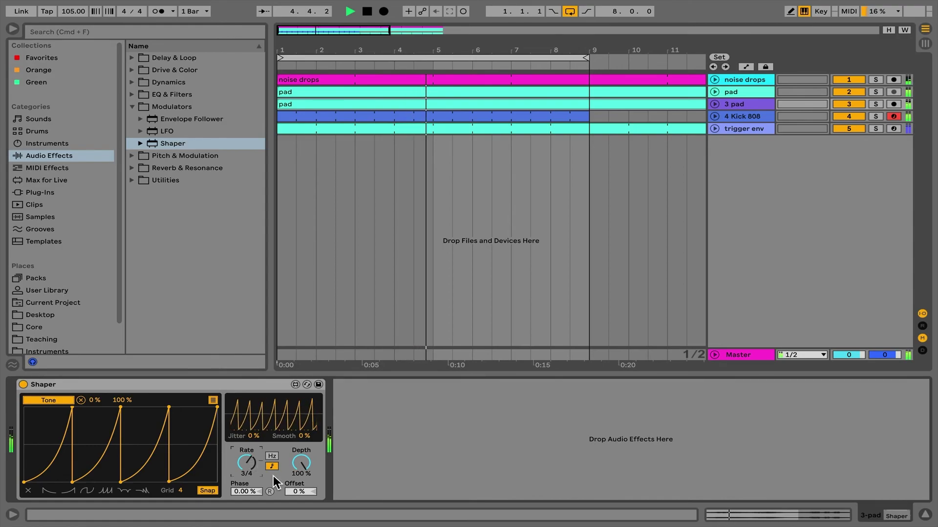
drag(301, 463, 301, 481)
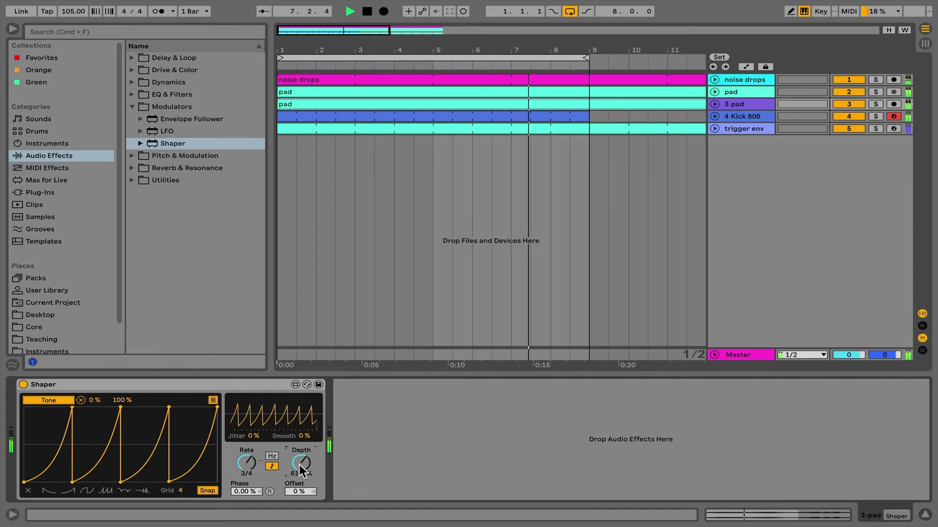
Mute the 4 Kick 808 track.
click(855, 115)
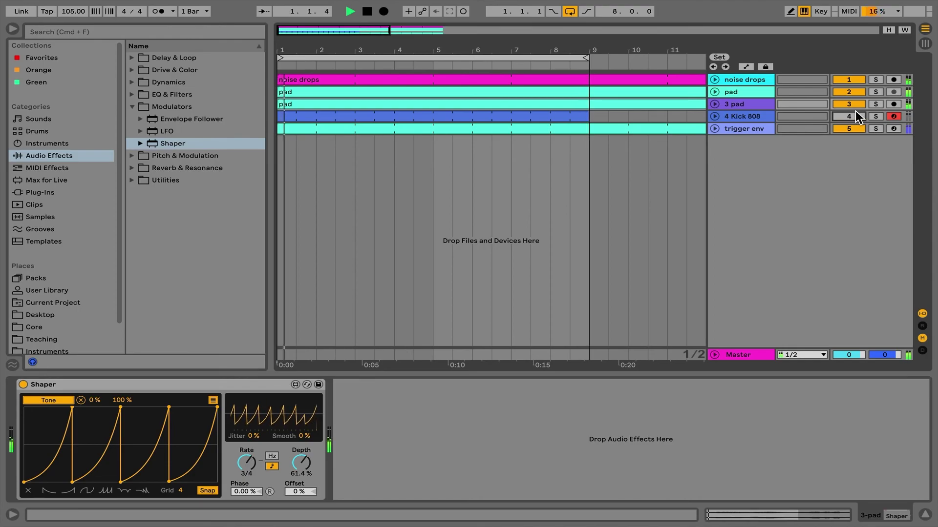